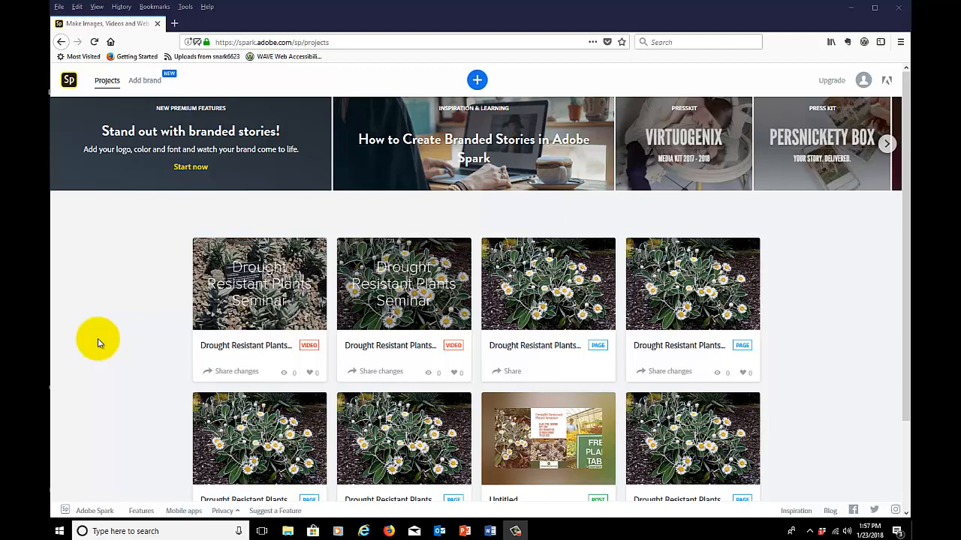
Go to the Adobe Spark home and create a new Page project
click(69, 81)
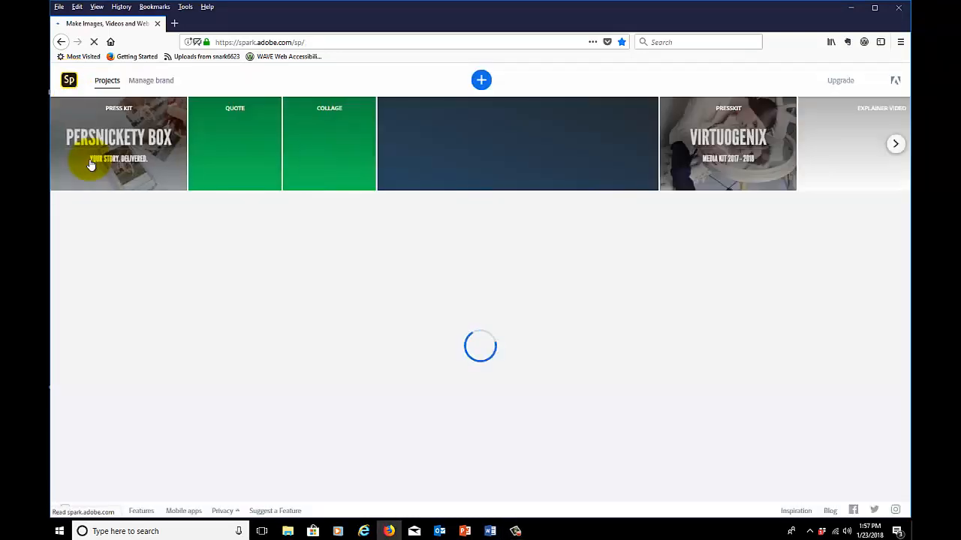
click(477, 81)
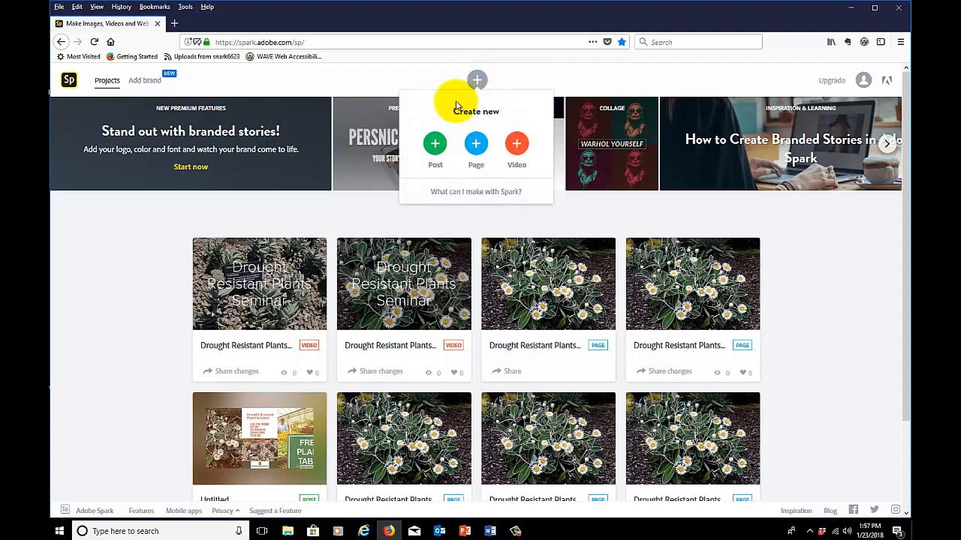
click(476, 149)
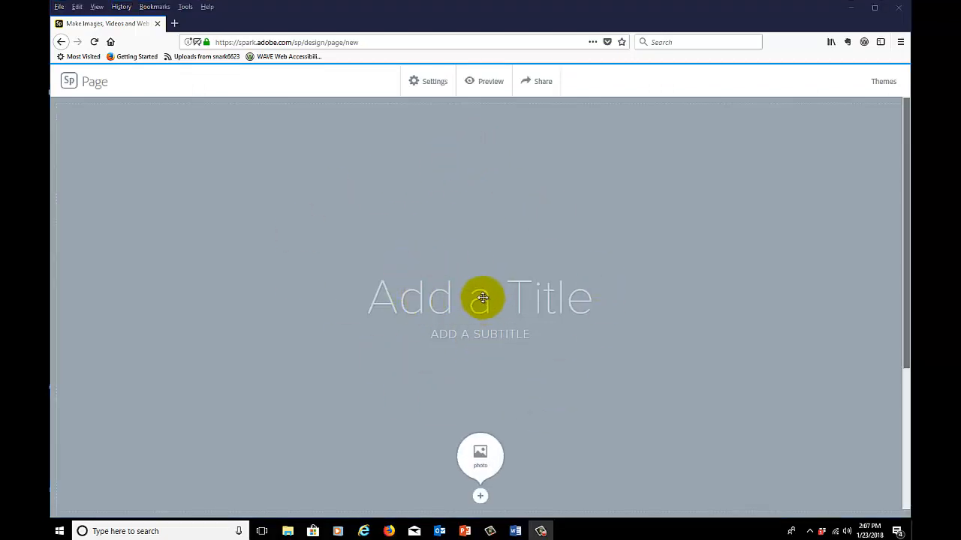
Copy "Drought Resistant Plants Seminar" from the Word document text for flyer.docx and paste it as the Spark page's title
click(528, 531)
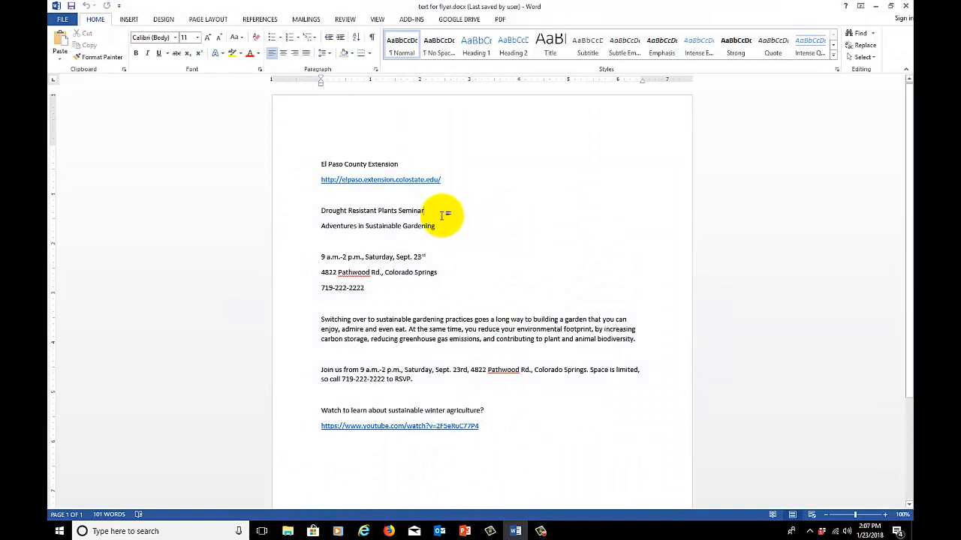
drag(426, 211, 275, 217)
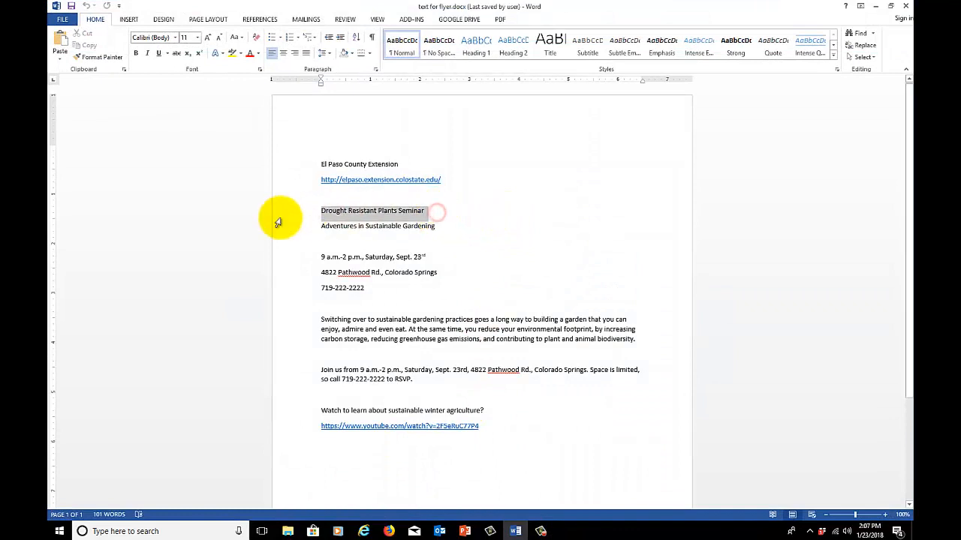
right_click(339, 218)
click(341, 244)
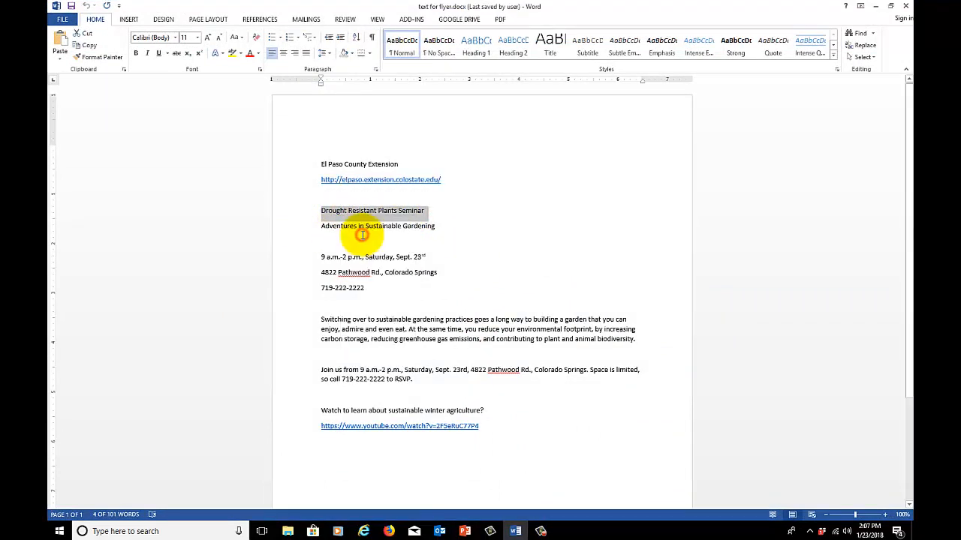
click(389, 530)
click(484, 293)
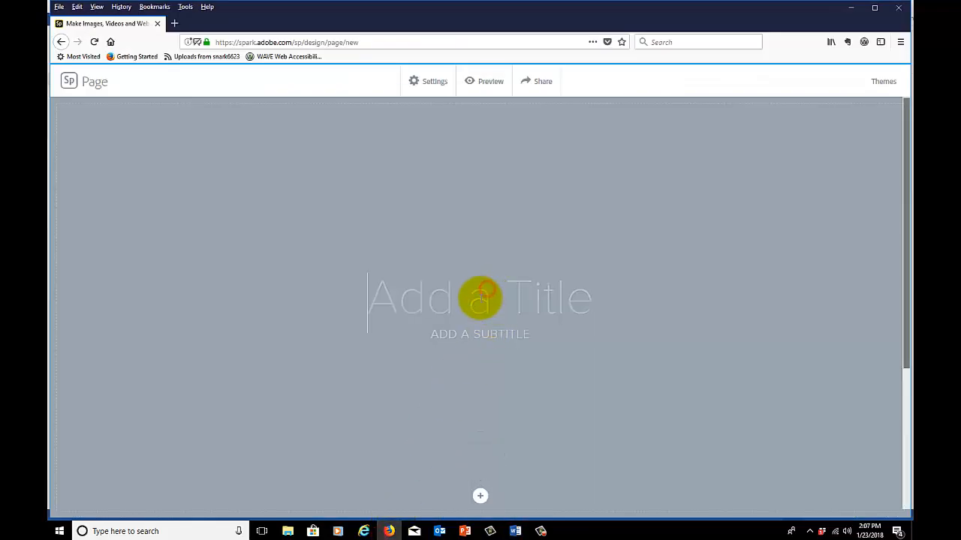
right_click(473, 300)
click(488, 345)
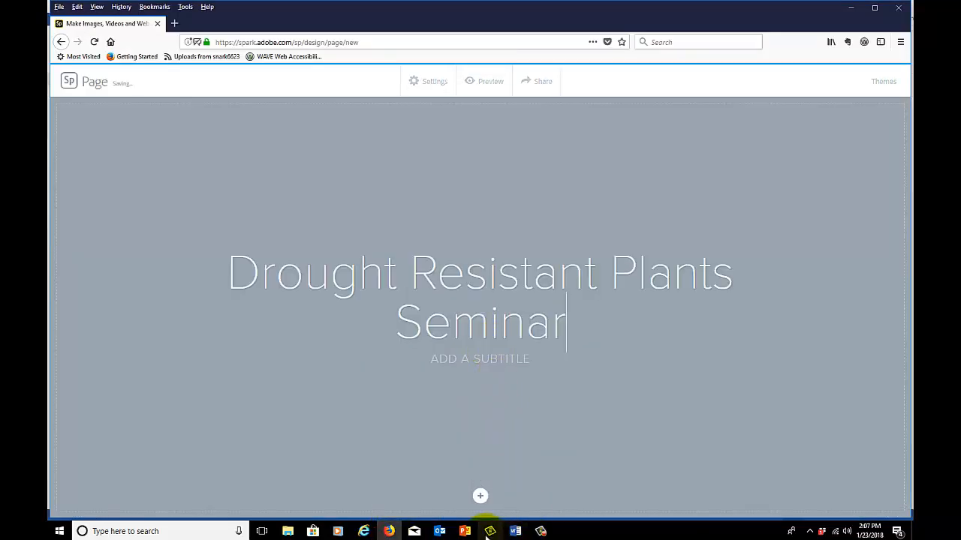
Copy "Adventures in Sustainable Gardening" from the Word document and paste it as the Spark page's subtitle
click(515, 530)
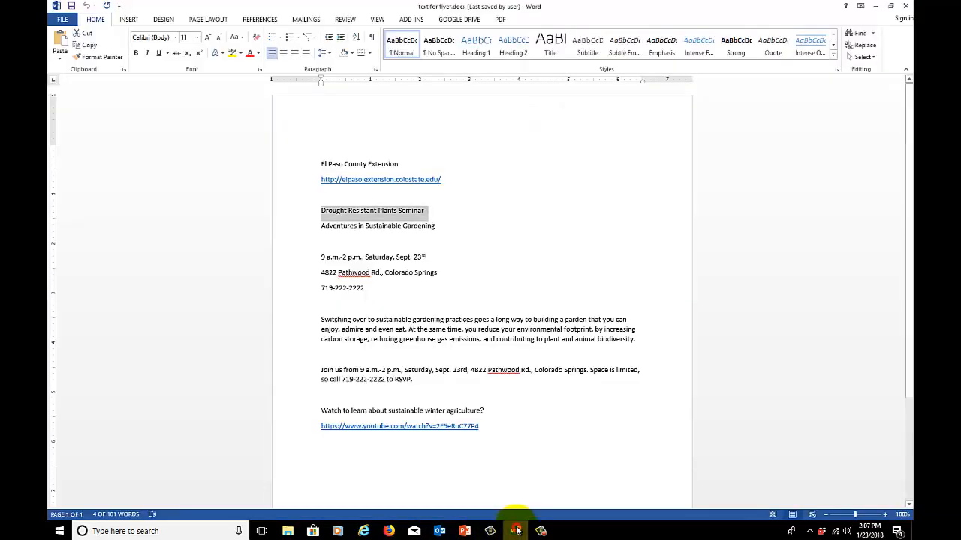
drag(444, 224, 322, 228)
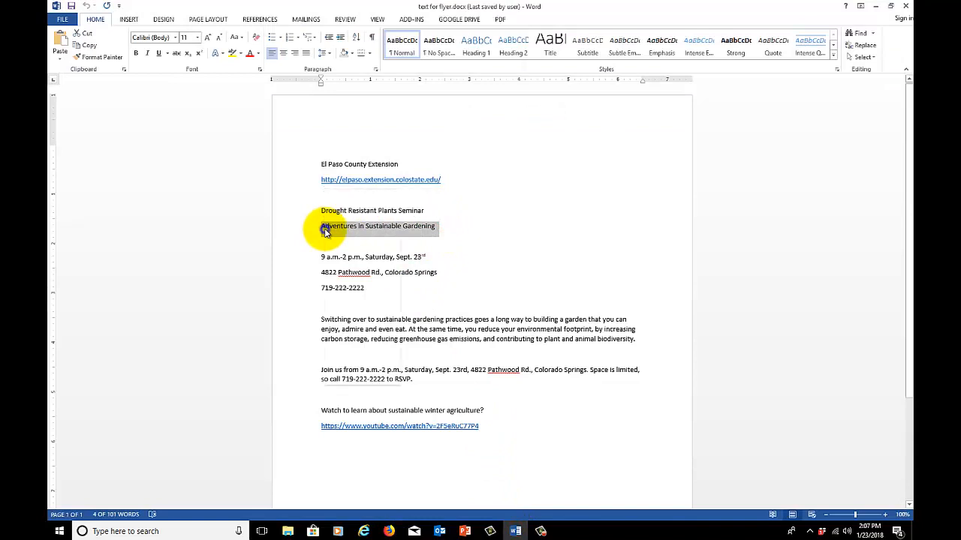
right_click(327, 234)
click(348, 248)
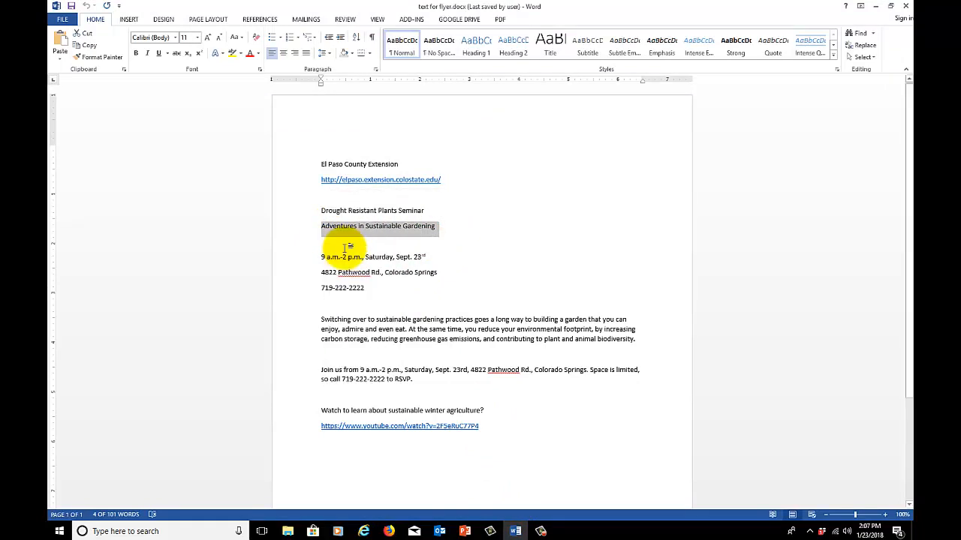
click(390, 530)
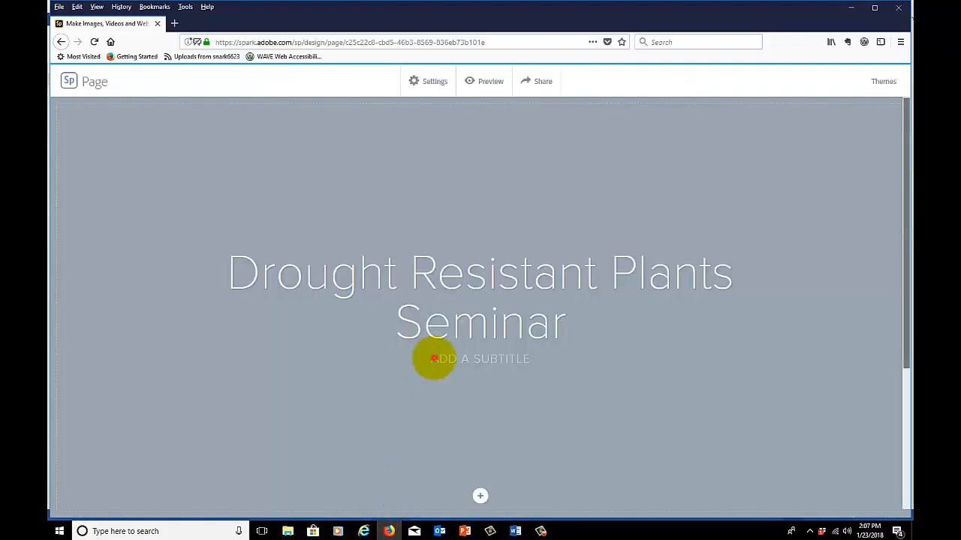
right_click(434, 358)
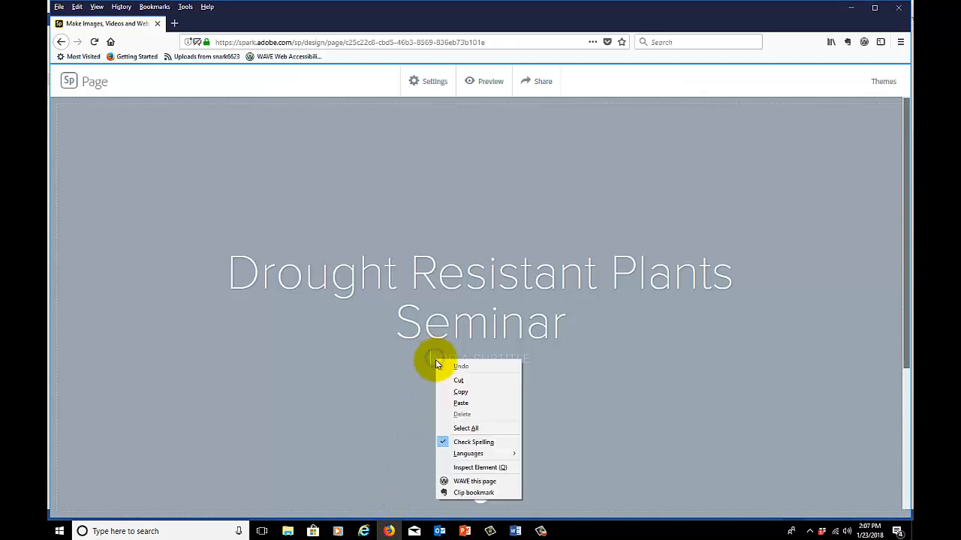
click(453, 398)
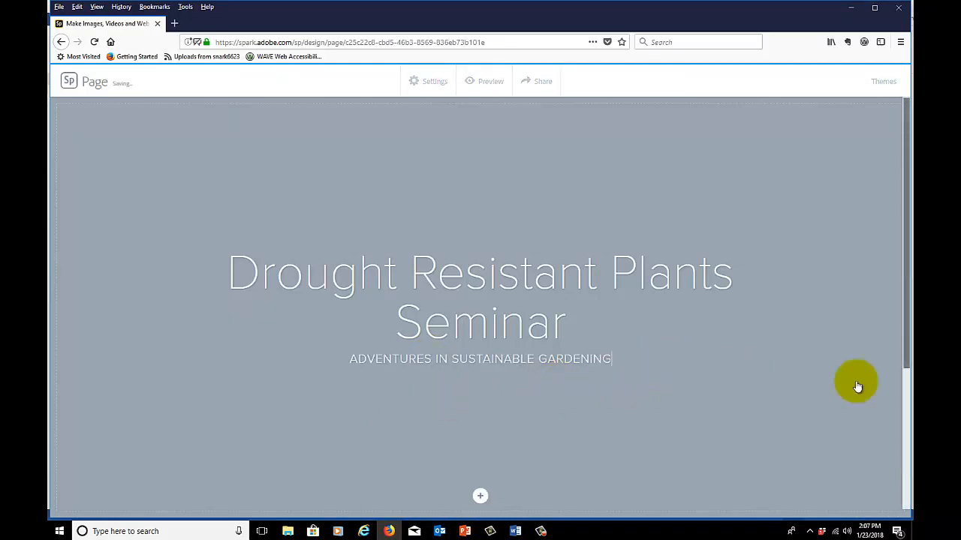
click(480, 497)
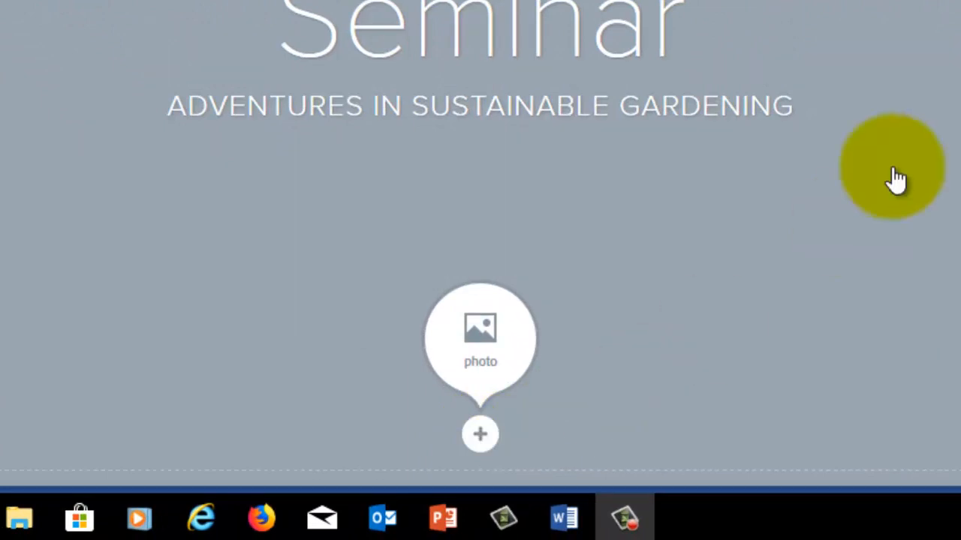
click(479, 437)
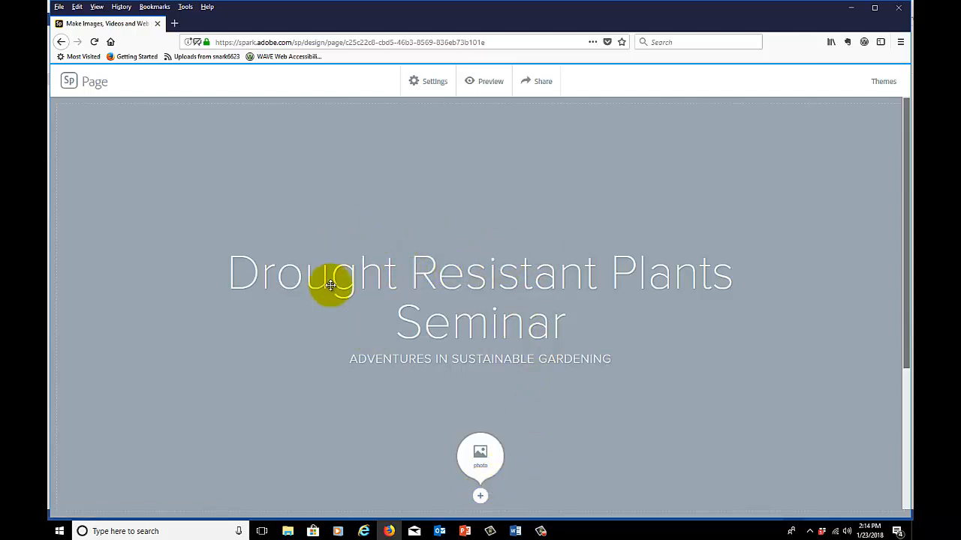
click(479, 454)
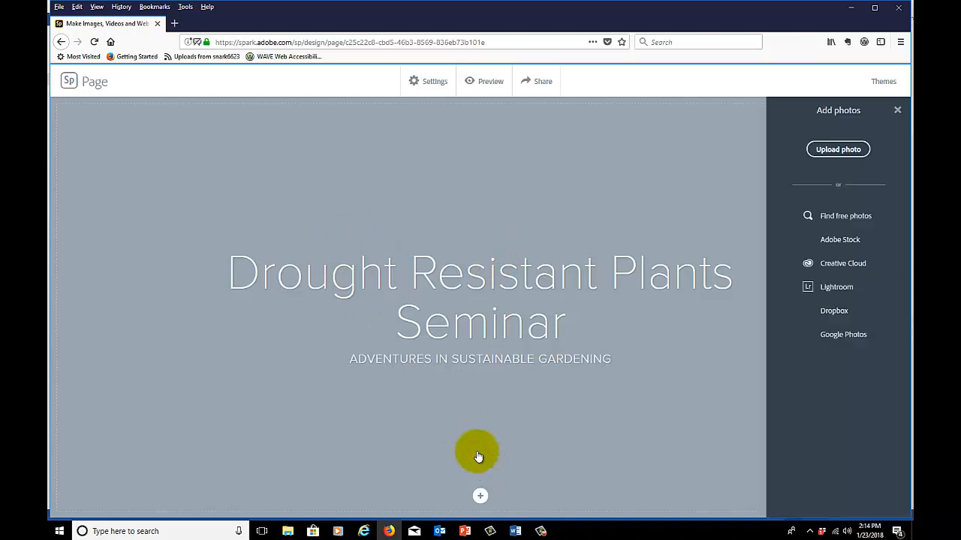
click(831, 152)
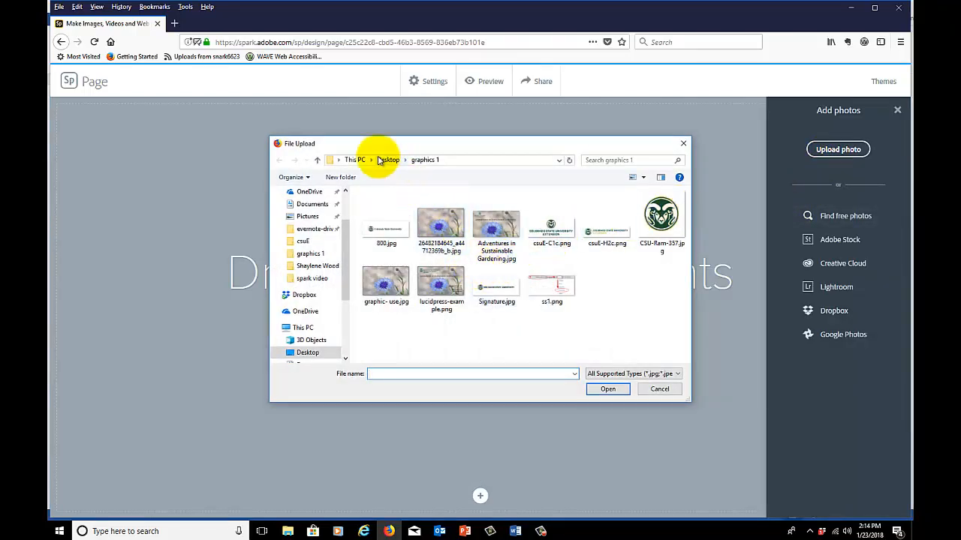
click(388, 160)
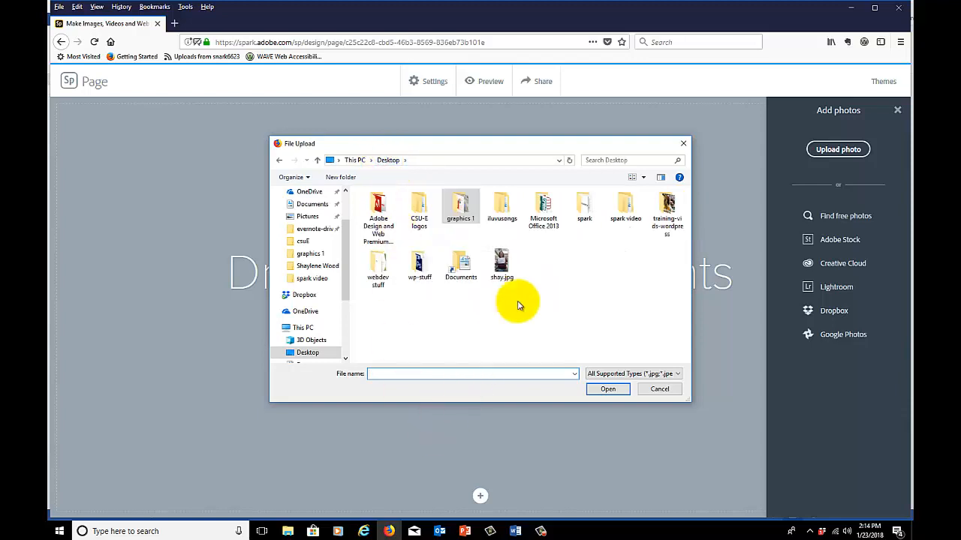
double_click(584, 204)
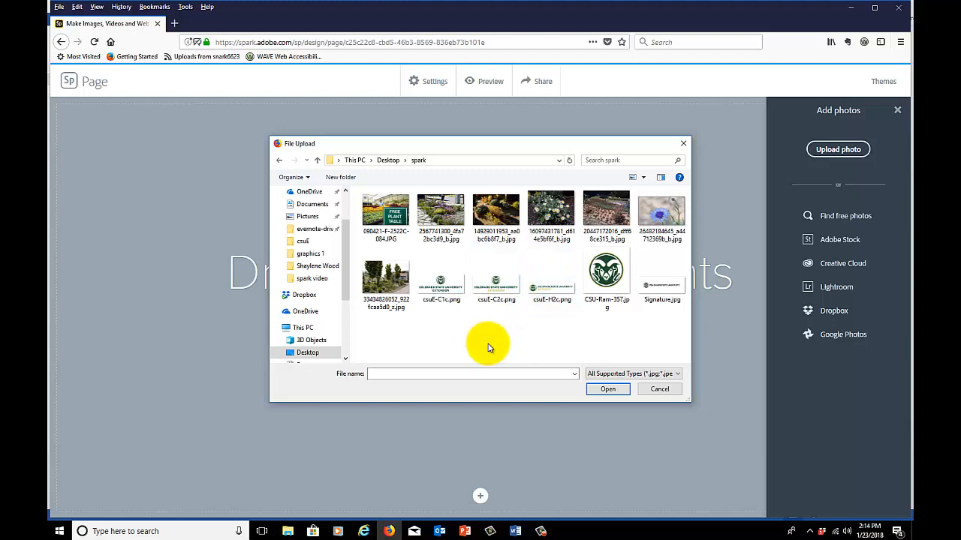
double_click(548, 217)
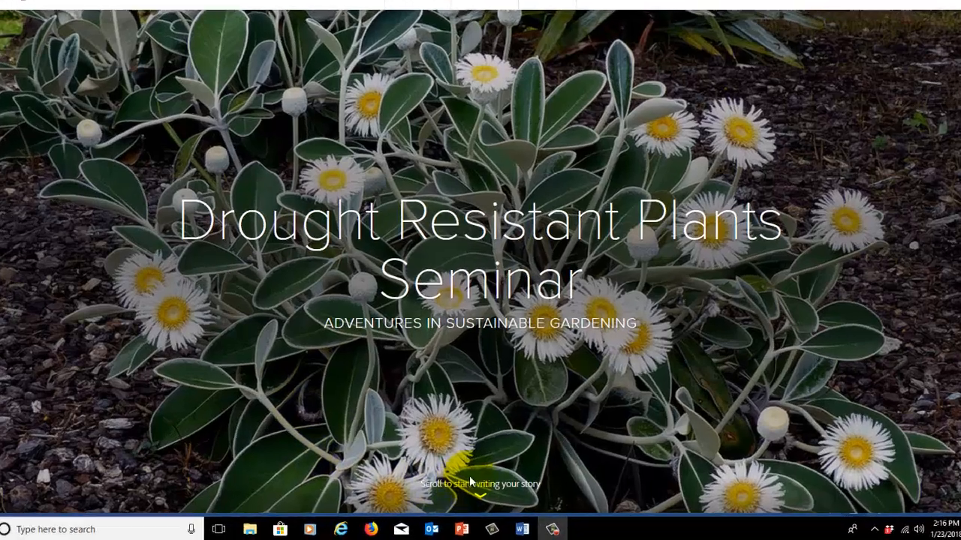
Examine the title section with its background photo and the blank story area beneath it
scroll(448, 496, down, 2)
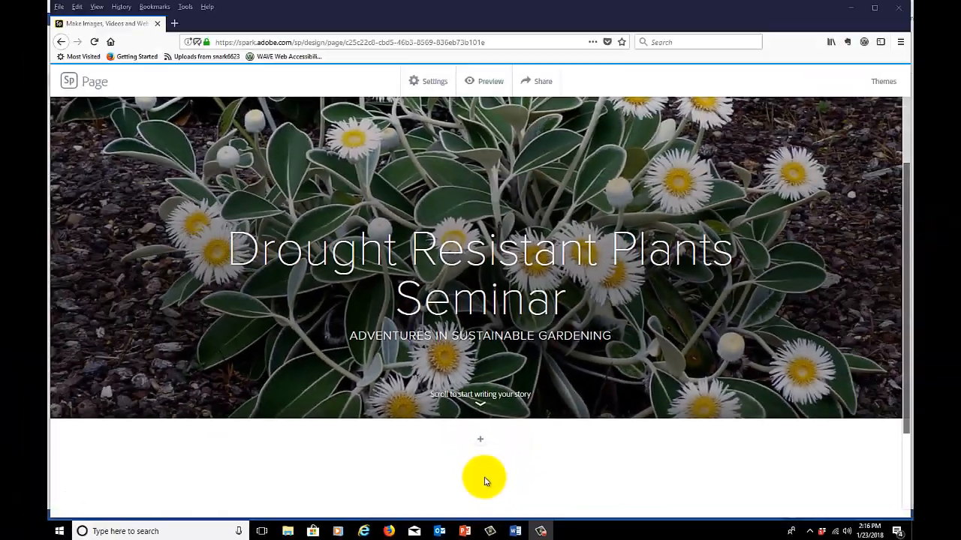
scroll(493, 405, up, 3)
scroll(484, 481, down, 1)
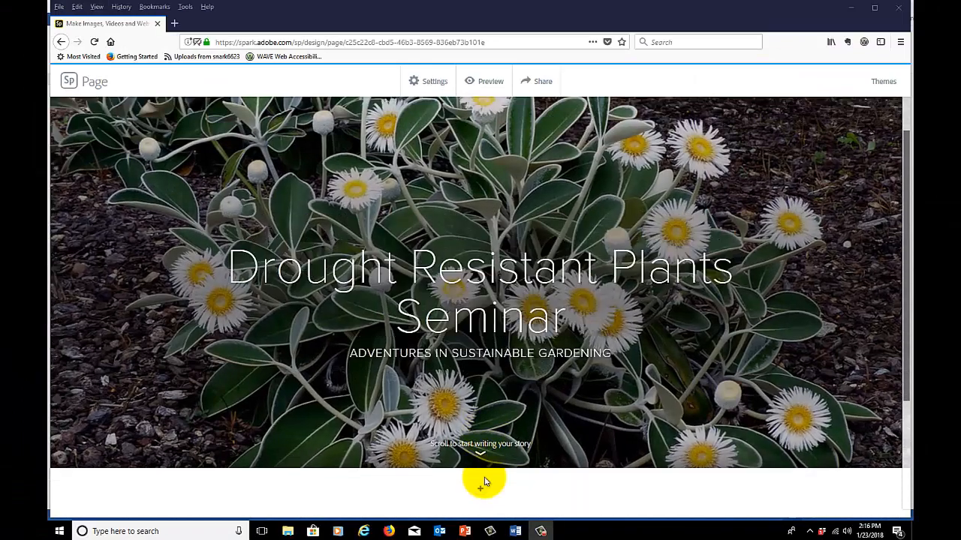
scroll(484, 481, down, 2)
scroll(485, 481, up, 3)
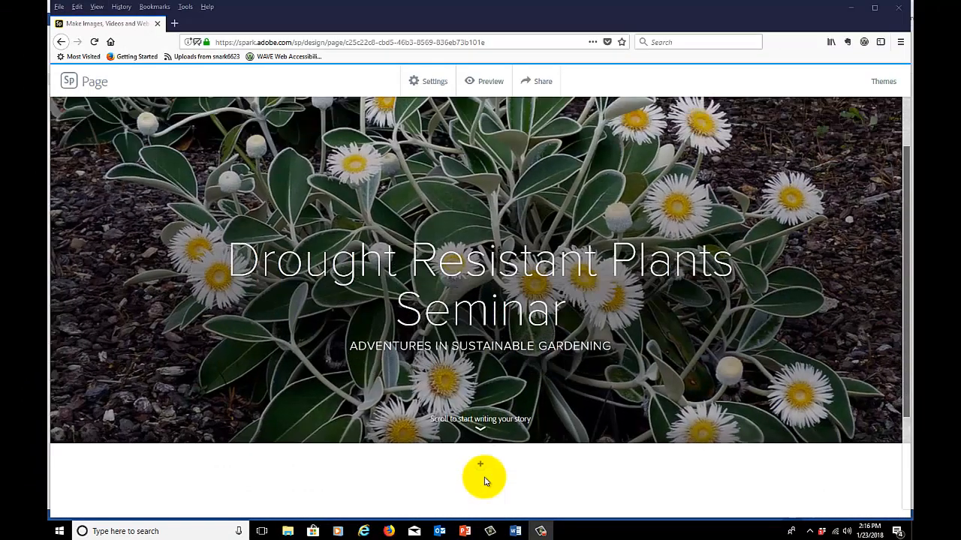
scroll(484, 481, down, 3)
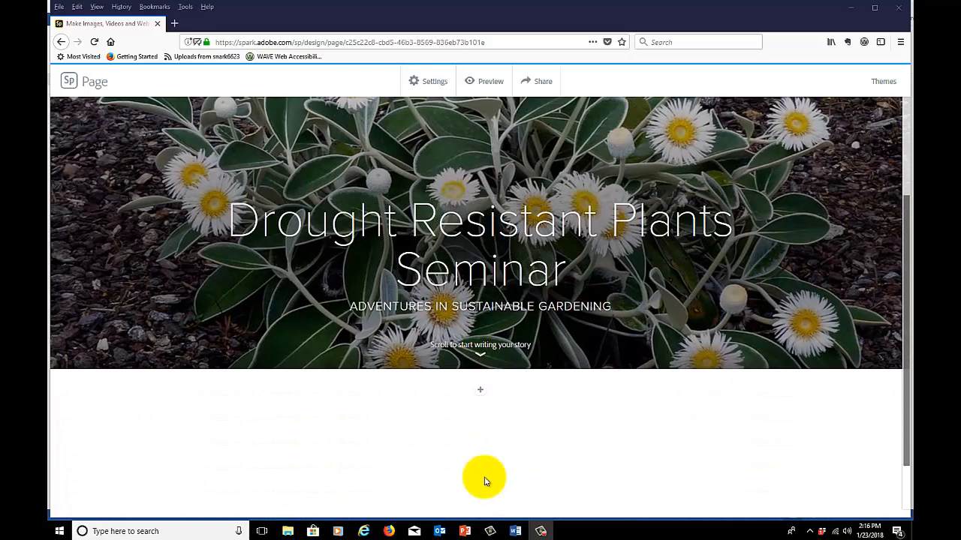
scroll(484, 481, down, 1)
scroll(484, 481, up, 3)
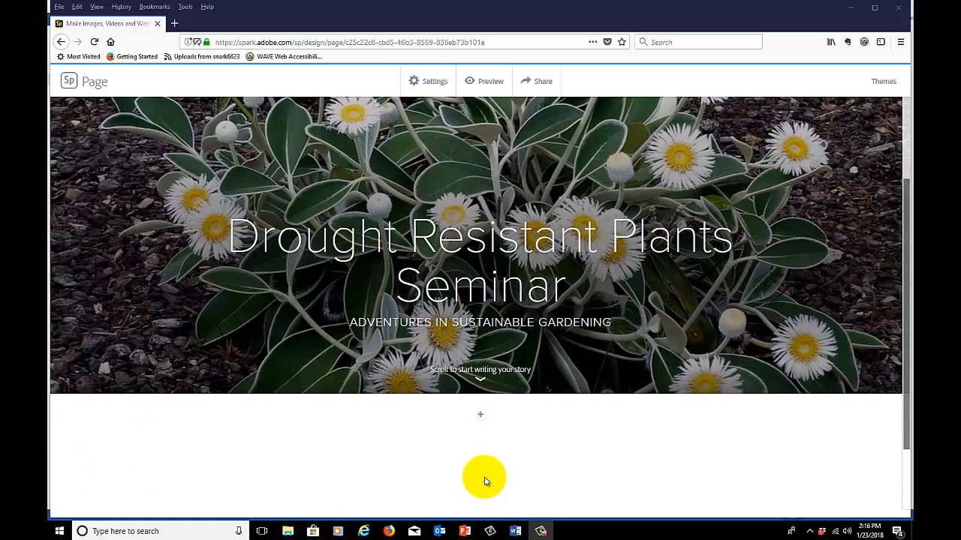
scroll(484, 481, up, 1)
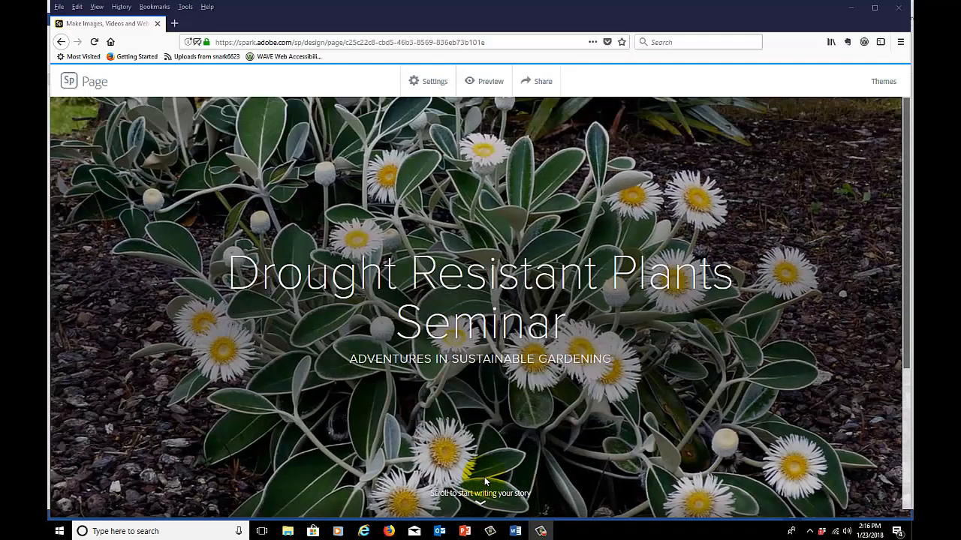
Insert the logo image csuE-C1c.png from the spark folder as a photo below the title section
scroll(484, 481, down, 3)
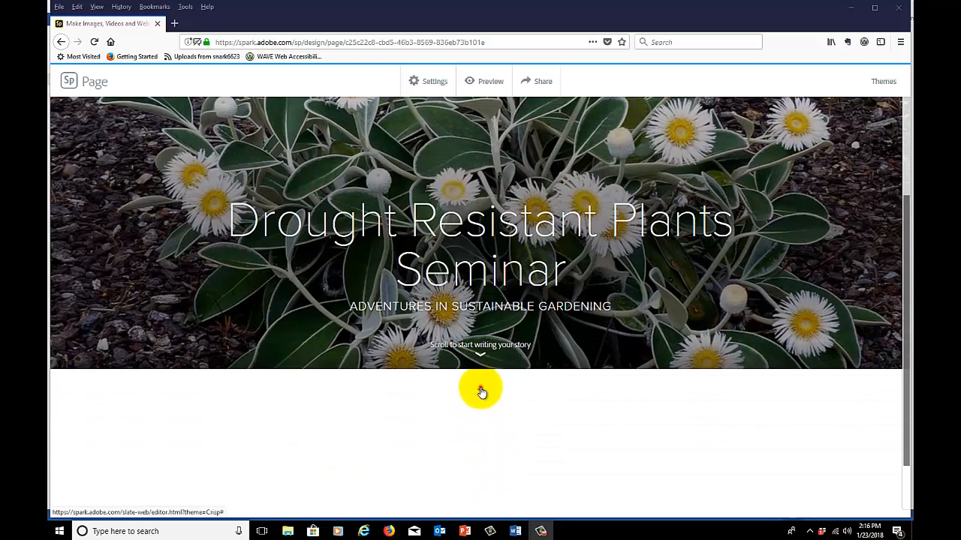
click(481, 391)
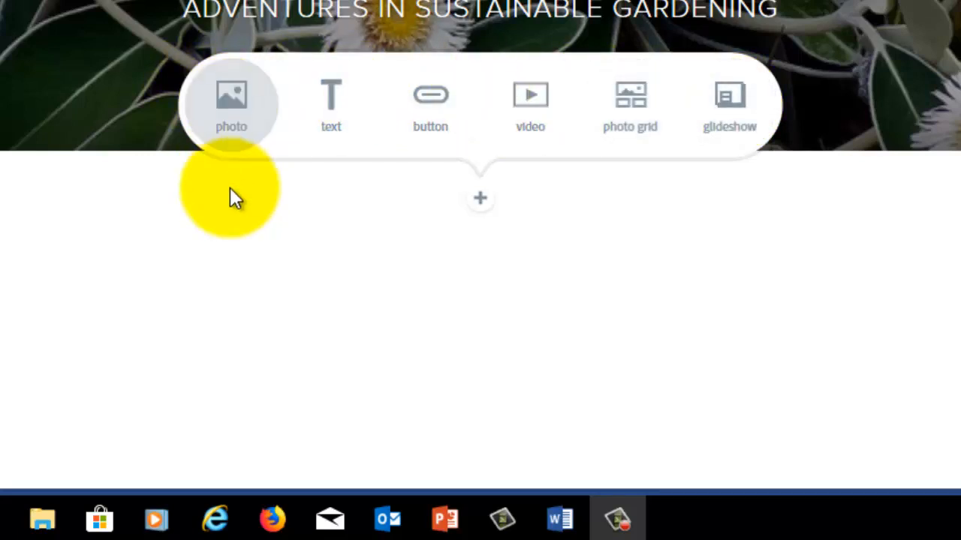
click(232, 103)
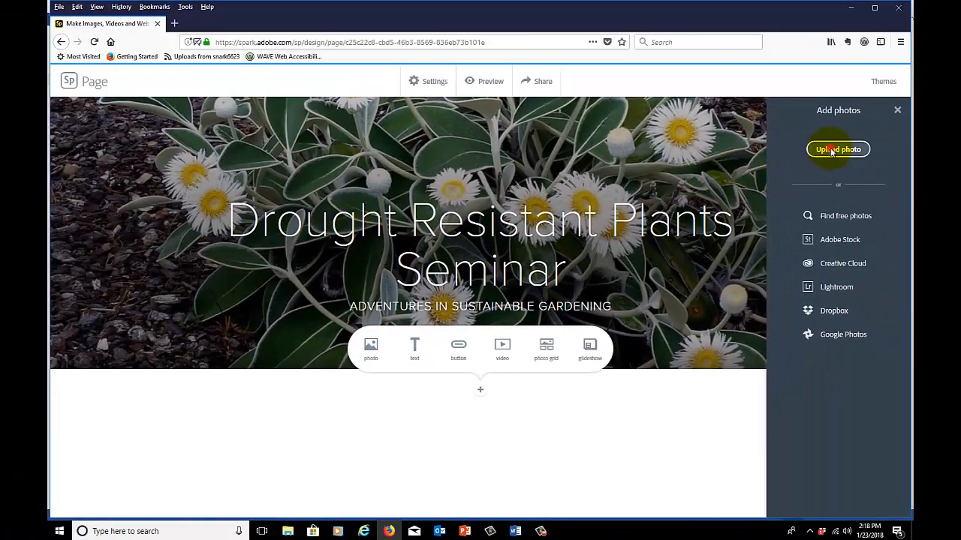
click(927, 50)
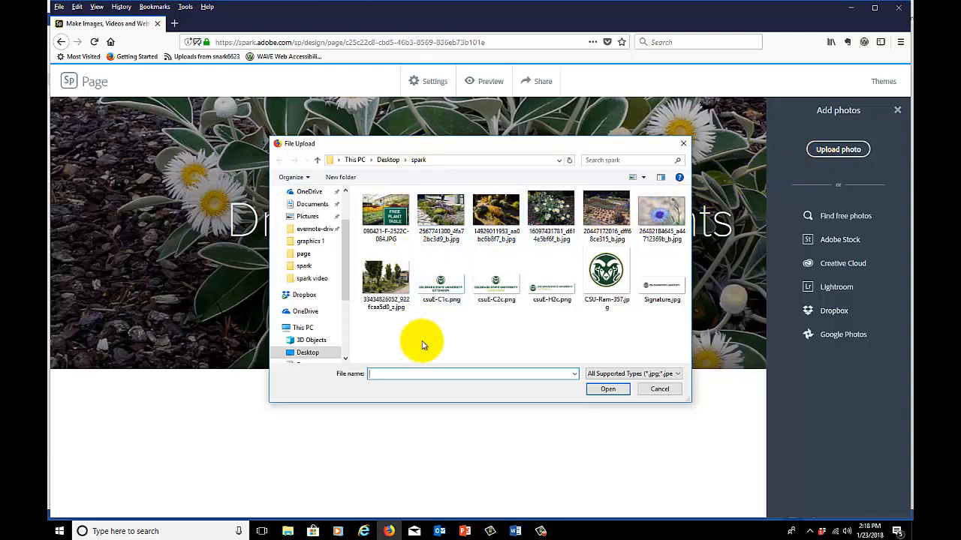
double_click(442, 285)
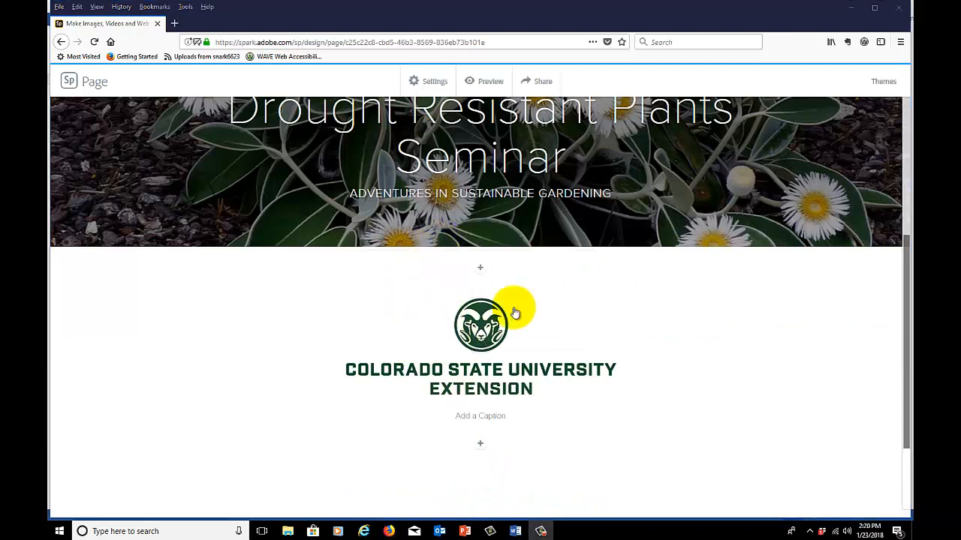
Look over the content types that can be inserted above and below the logo, and the logo's display options
click(480, 269)
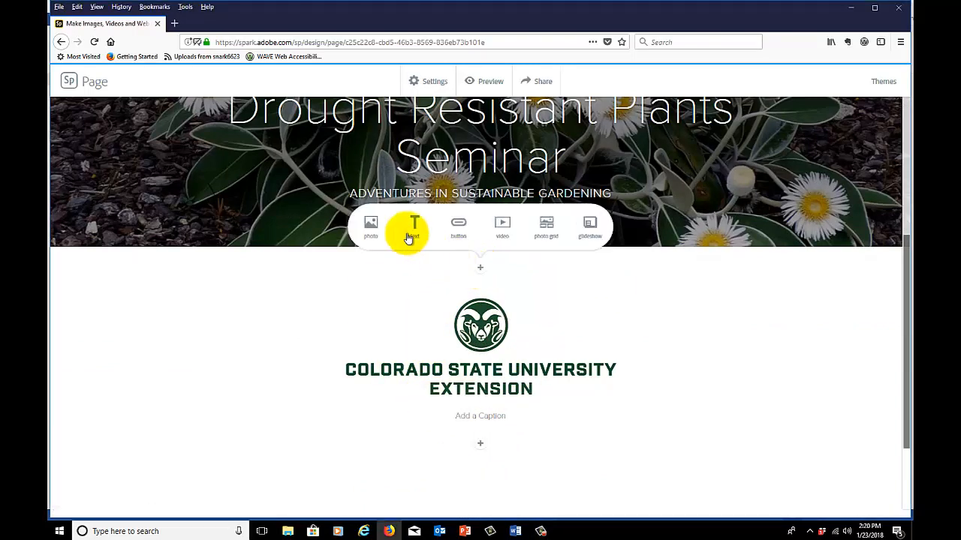
click(618, 315)
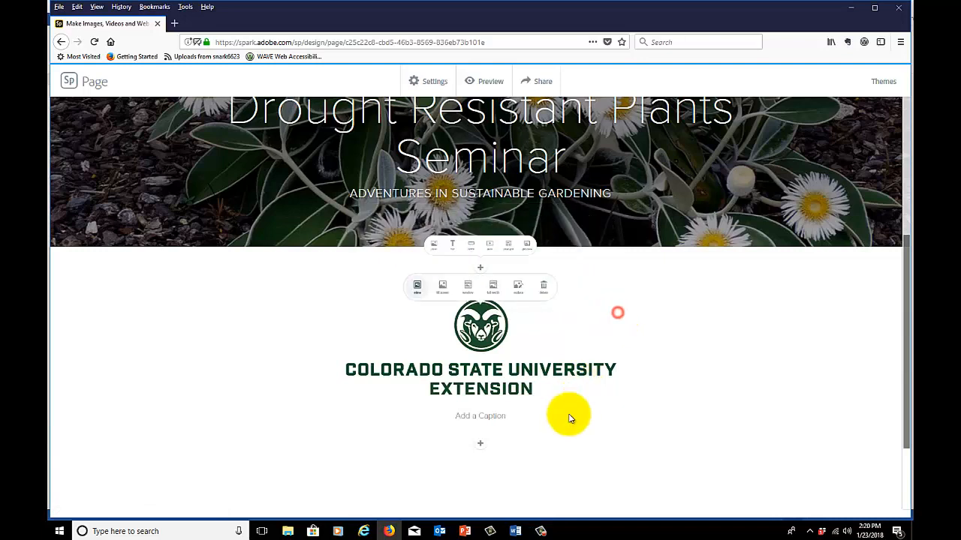
click(480, 449)
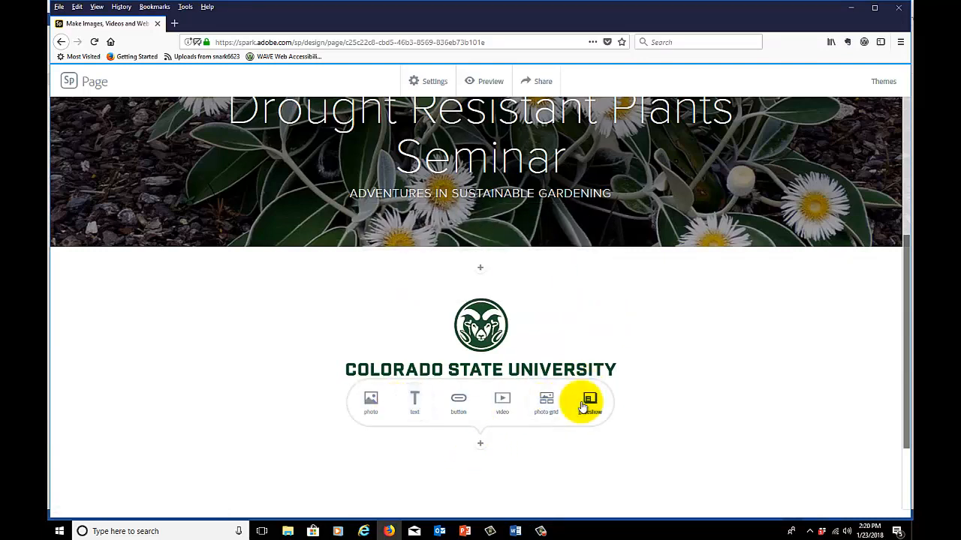
Examine the display, replace and delete options available for the logo photo
click(620, 461)
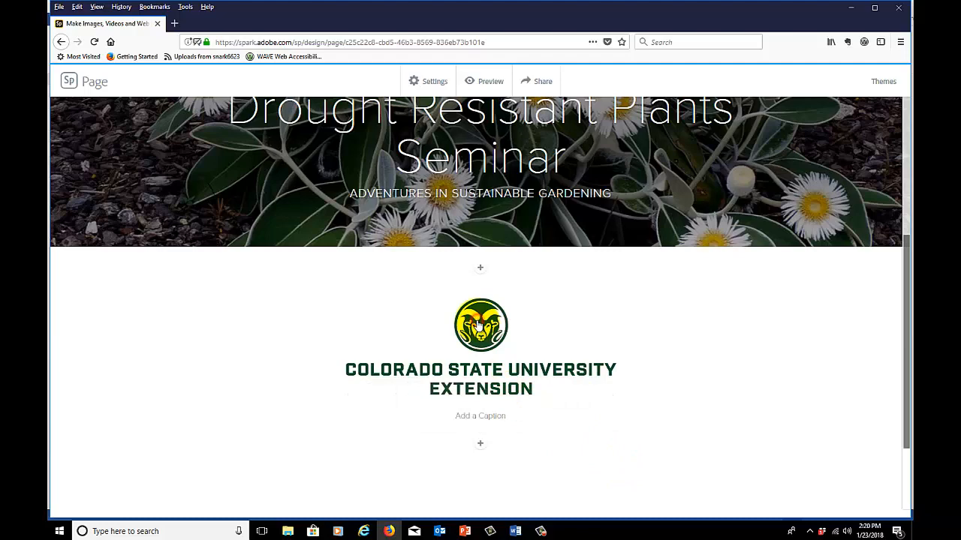
click(478, 325)
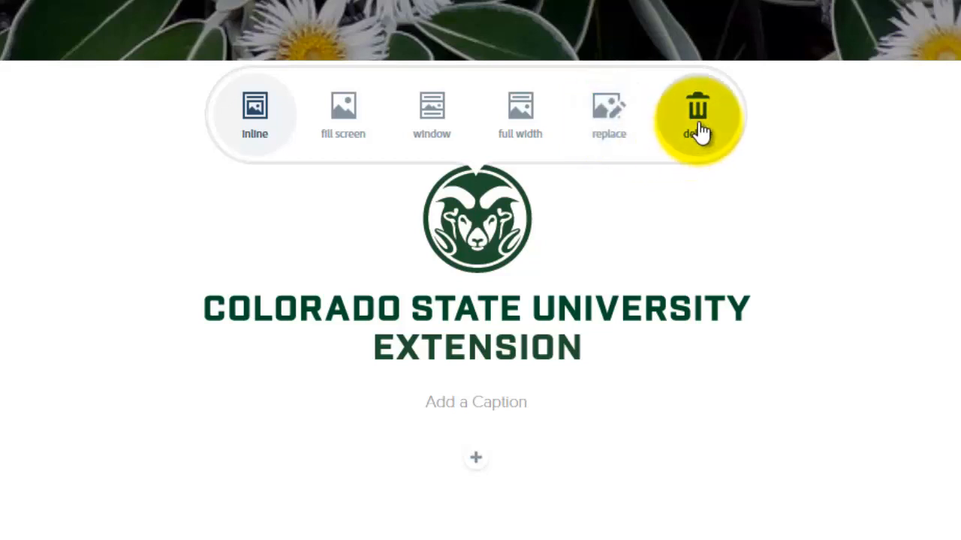
click(841, 245)
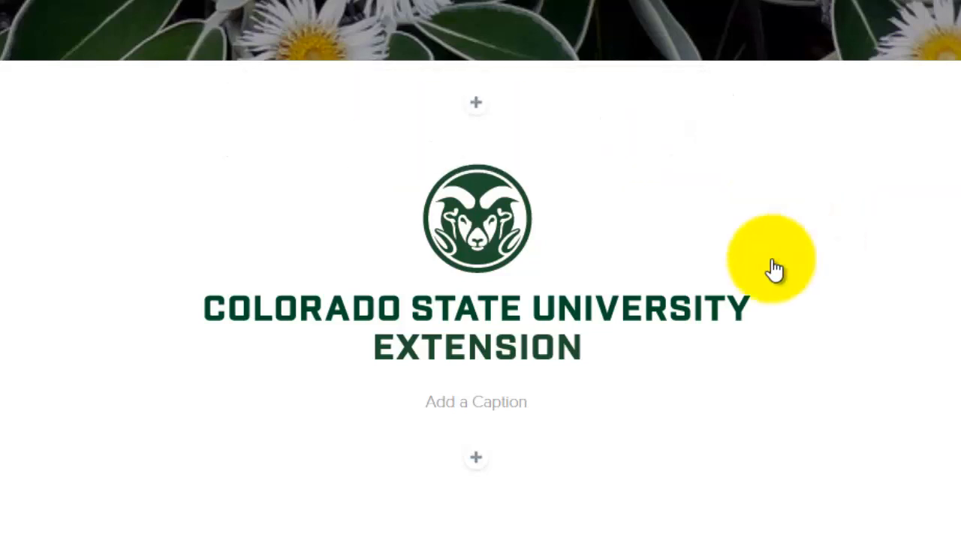
click(489, 250)
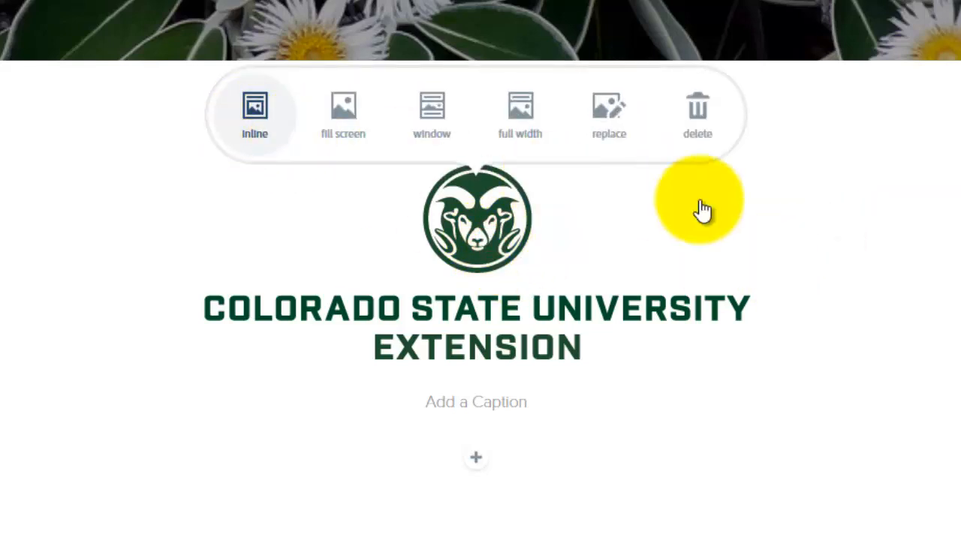
Switch to text for flyer.docx in Word and copy the three lines with the seminar's date and time, address and phone number
click(478, 459)
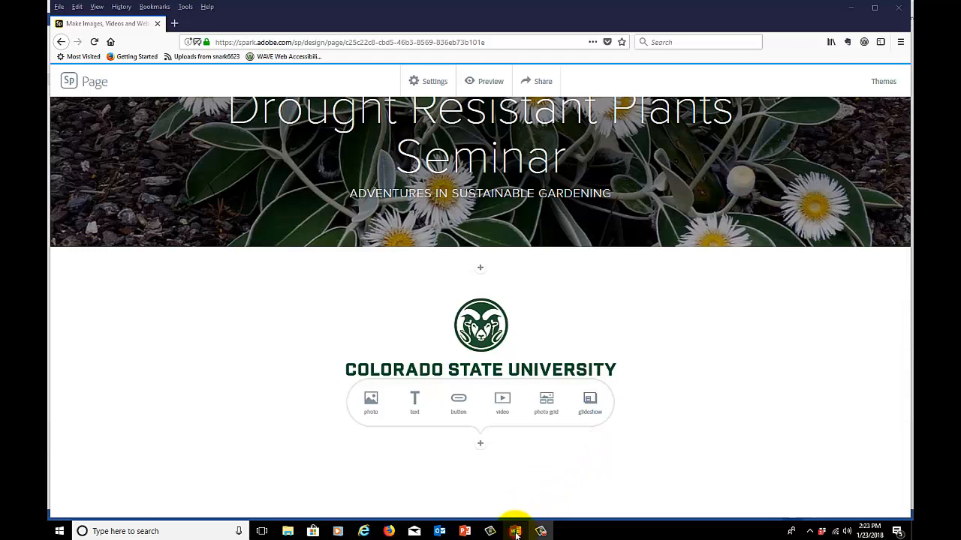
click(516, 532)
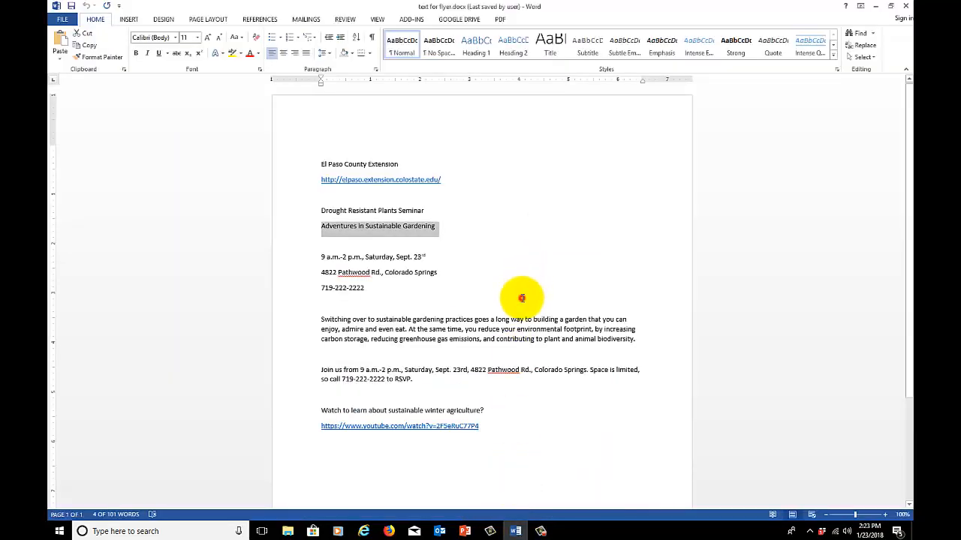
click(522, 298)
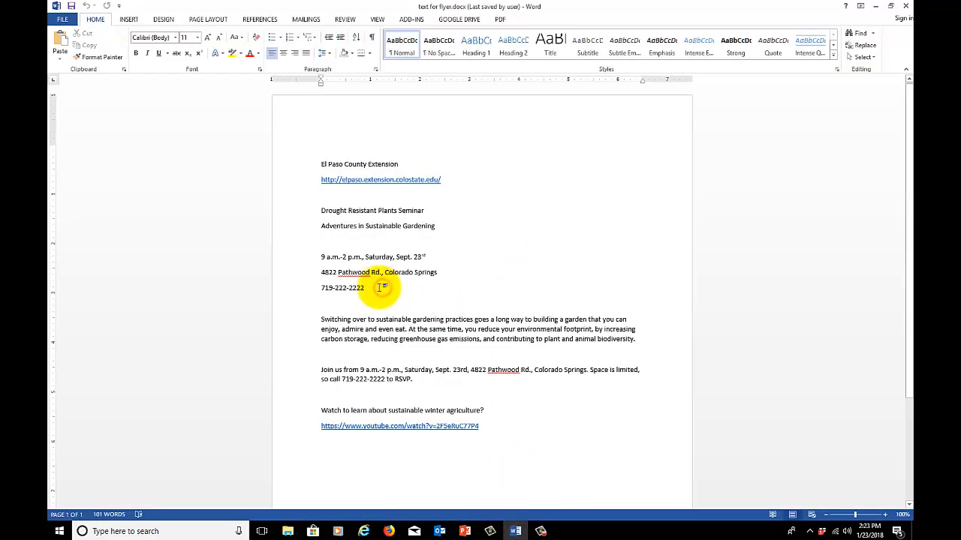
drag(381, 288, 325, 262)
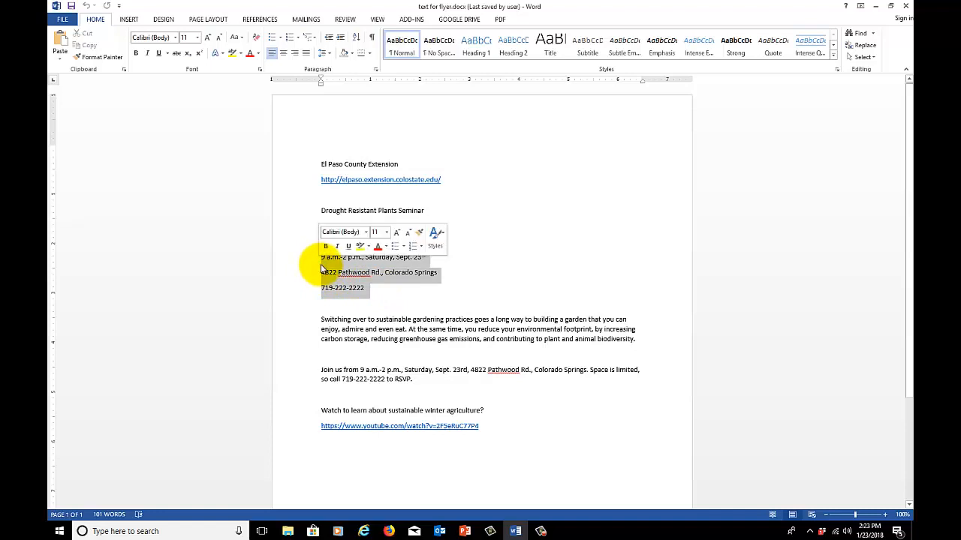
right_click(373, 275)
click(390, 288)
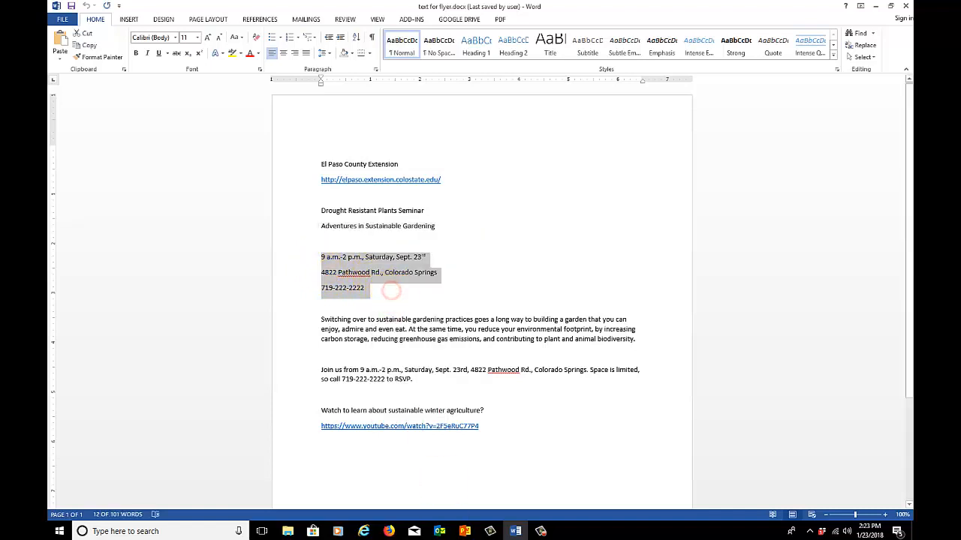
Return to the Spark page in Firefox and paste the copied event details into a new text block below the logo
click(388, 532)
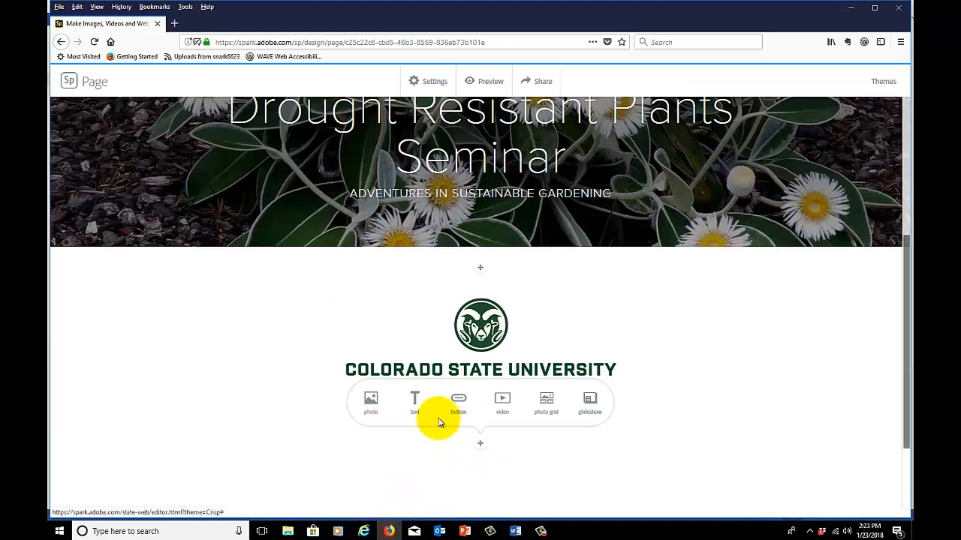
click(415, 404)
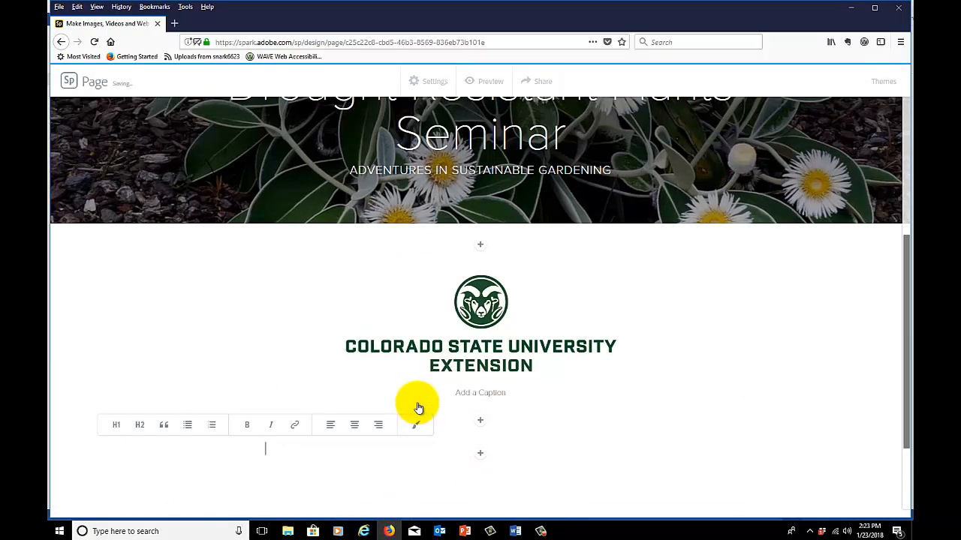
key(ctrl+v)
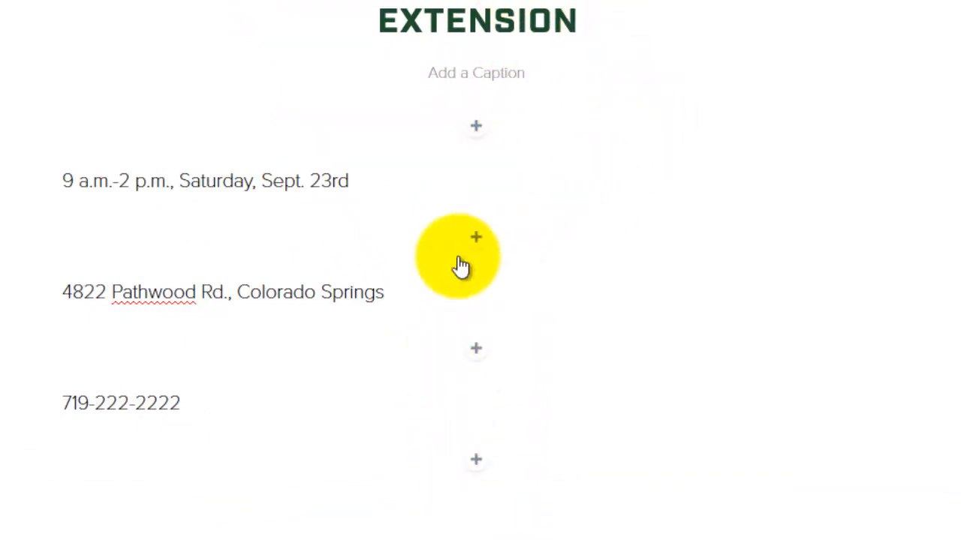
Format the date, address and phone number lines as H2 headings
click(217, 182)
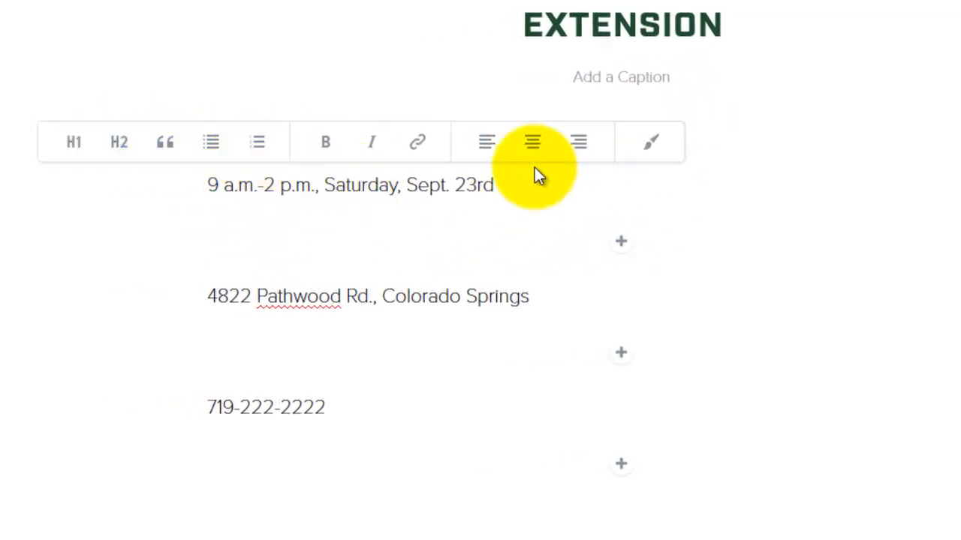
click(122, 141)
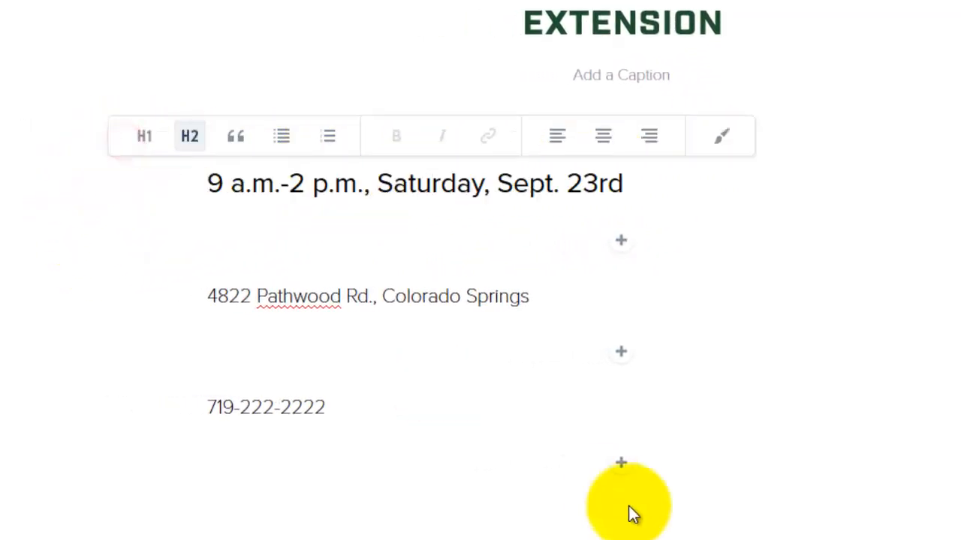
click(505, 299)
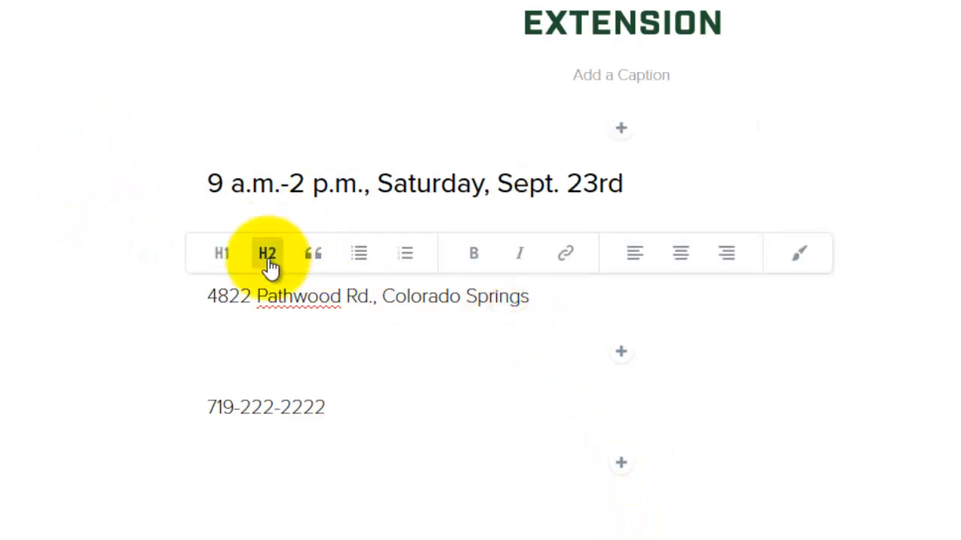
click(268, 259)
click(265, 403)
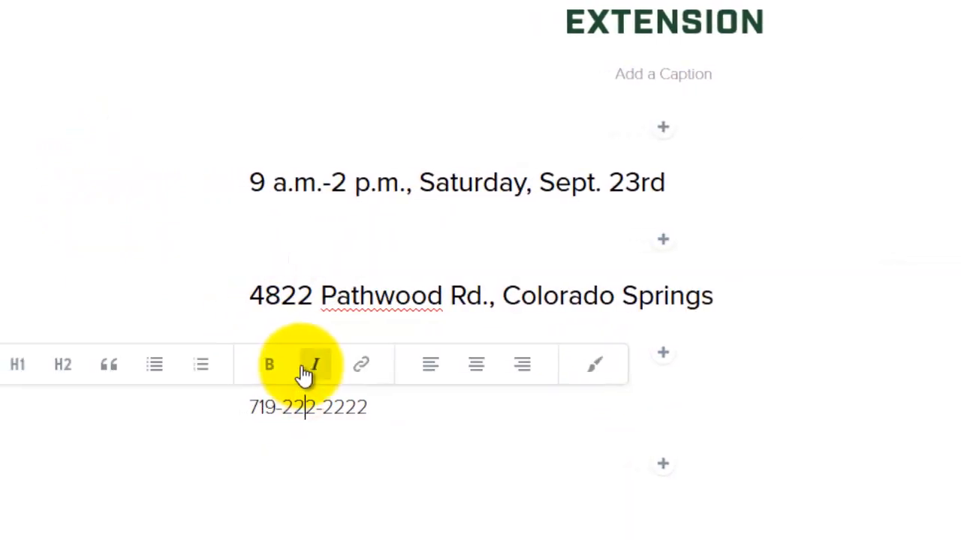
click(86, 365)
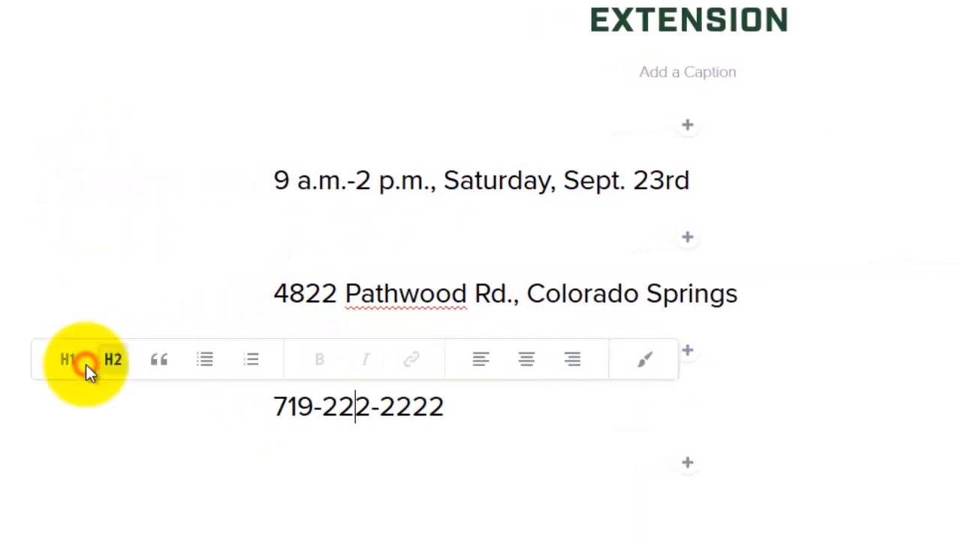
Center the date, address and phone number lines under the logo
click(392, 182)
click(567, 134)
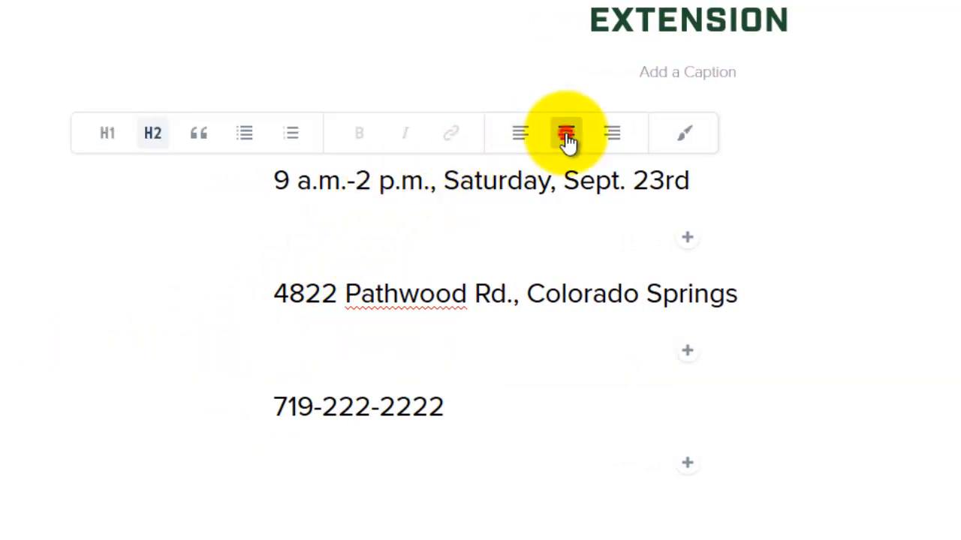
click(560, 294)
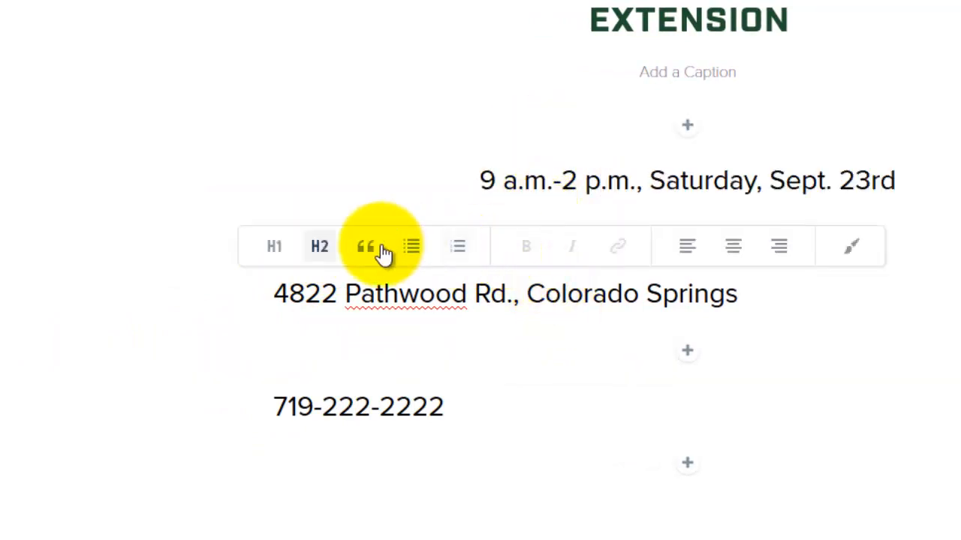
click(734, 247)
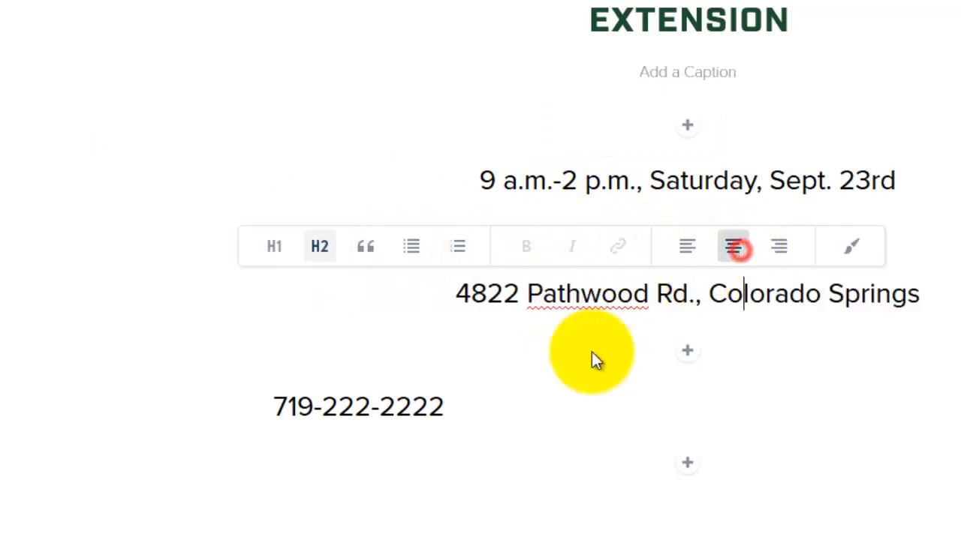
click(436, 403)
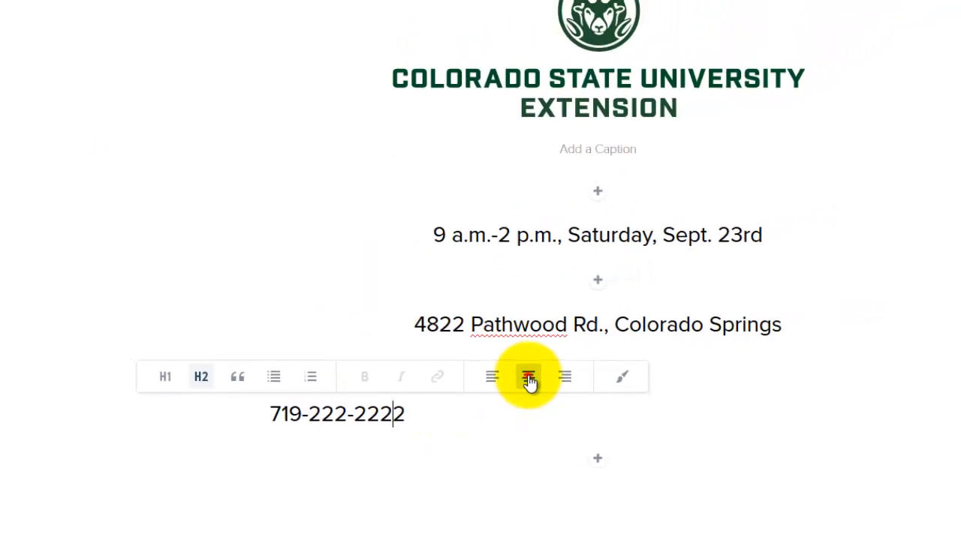
click(602, 358)
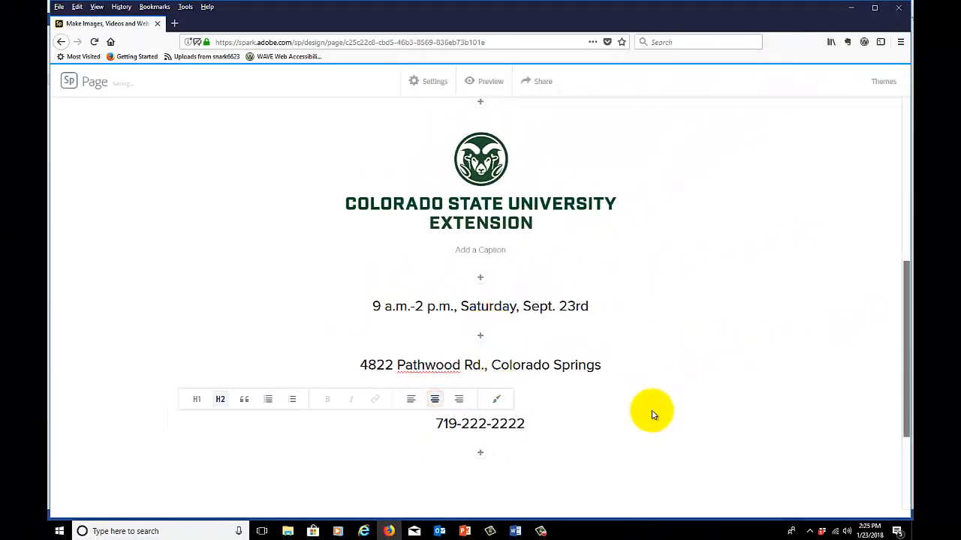
Preview the page from the title section down to the footer, and return to editing
click(492, 87)
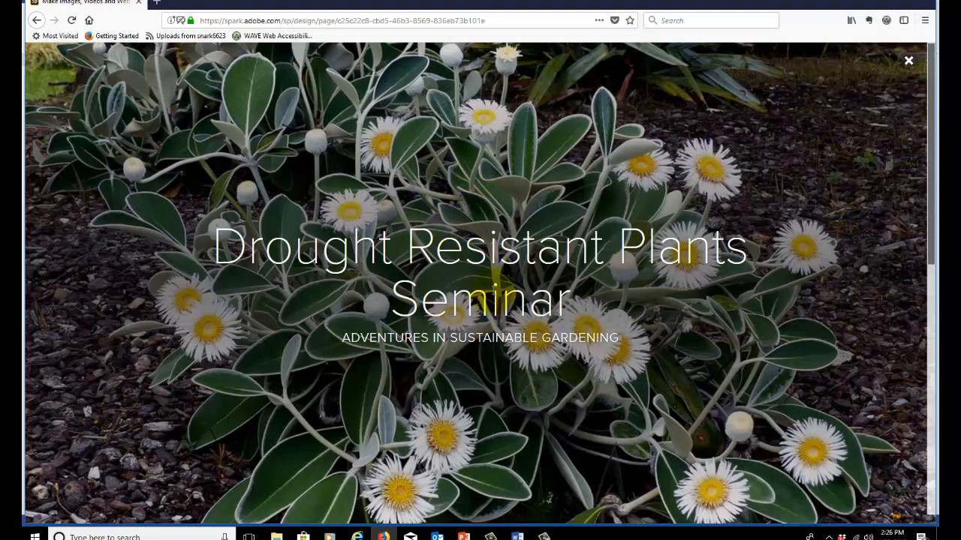
scroll(492, 290, down, 5)
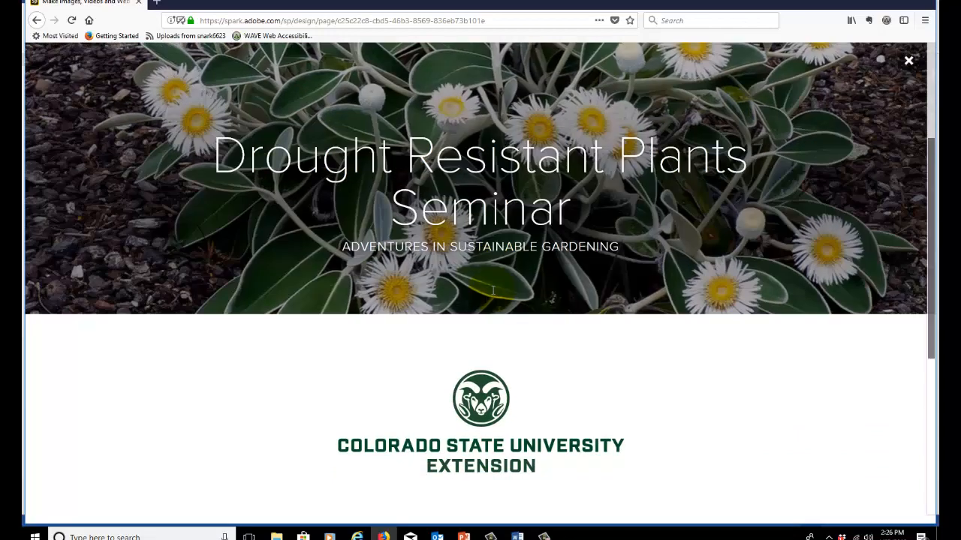
scroll(492, 290, down, 3)
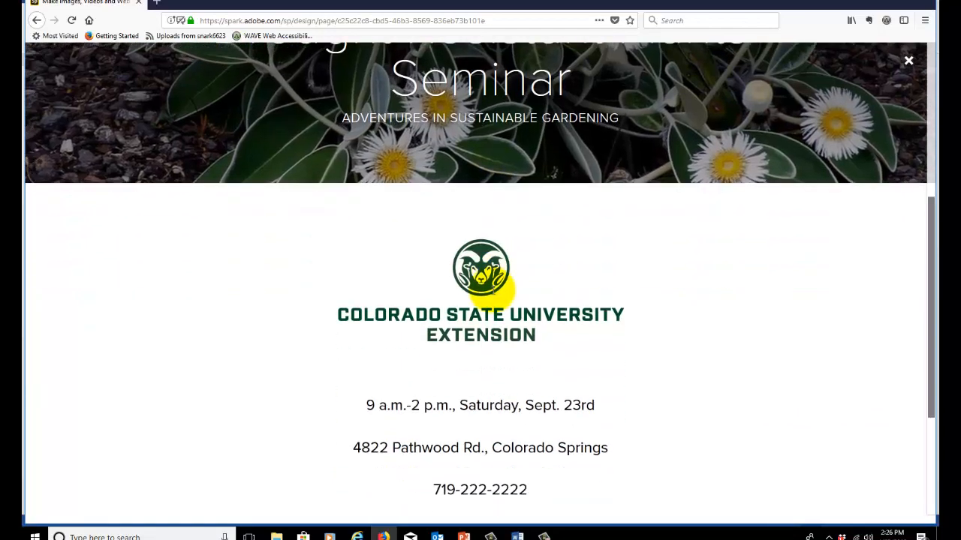
scroll(492, 289, down, 2)
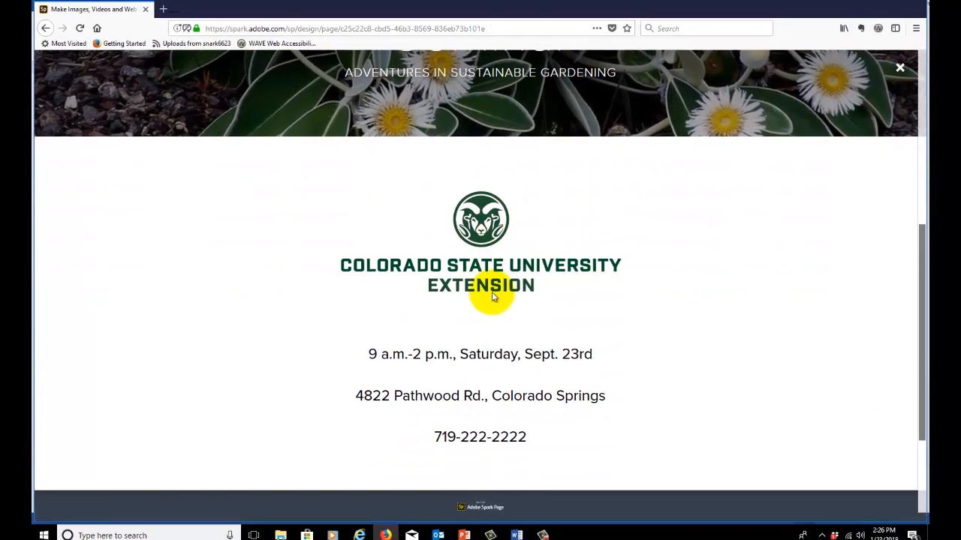
scroll(499, 120, down, 2)
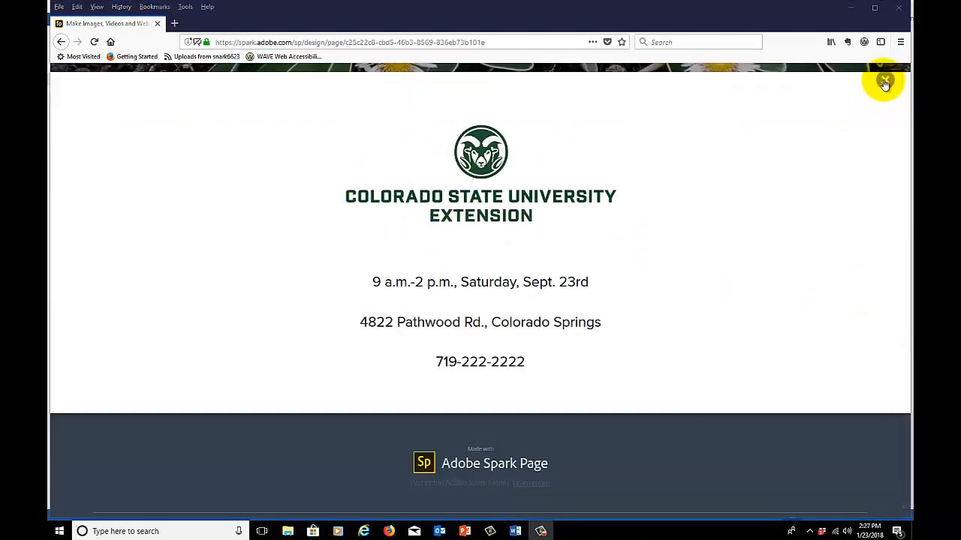
click(884, 82)
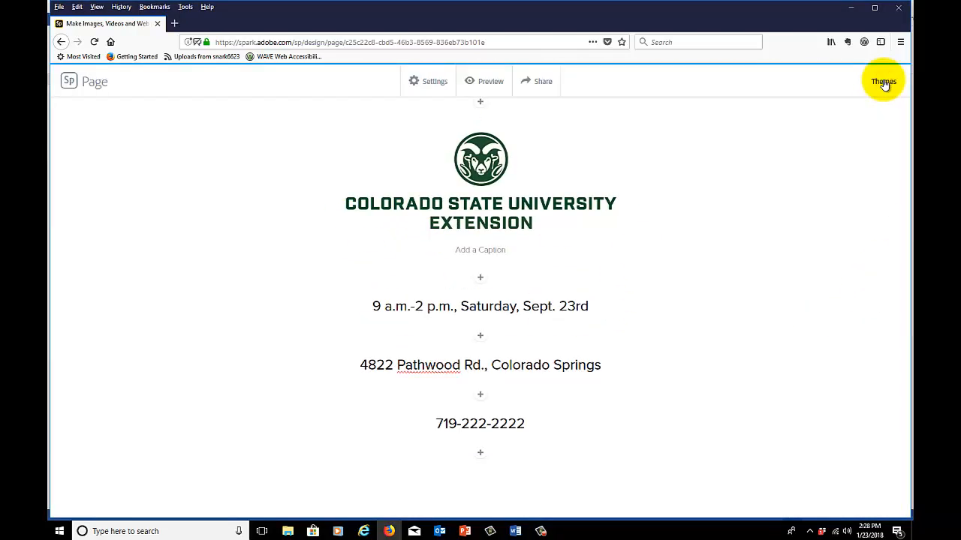
scroll(709, 304, down, 1)
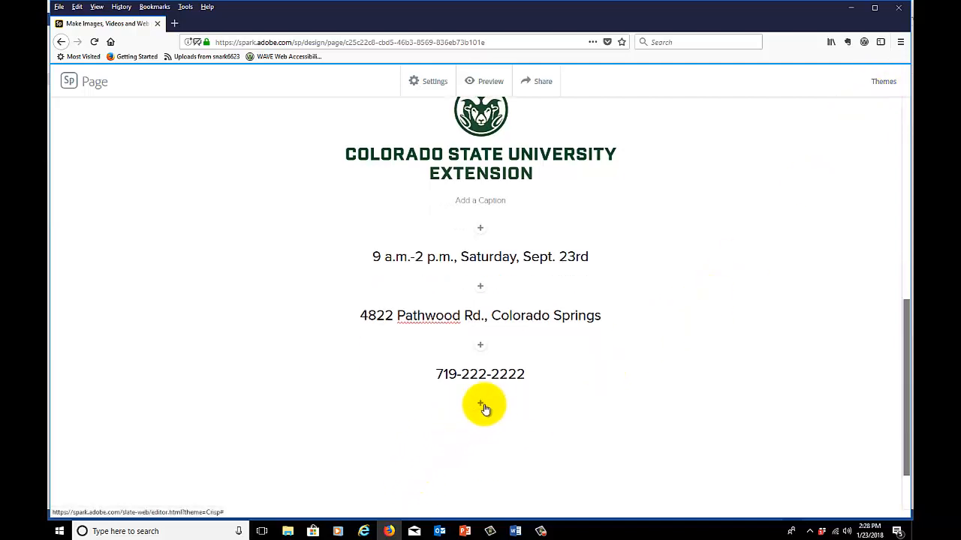
click(482, 405)
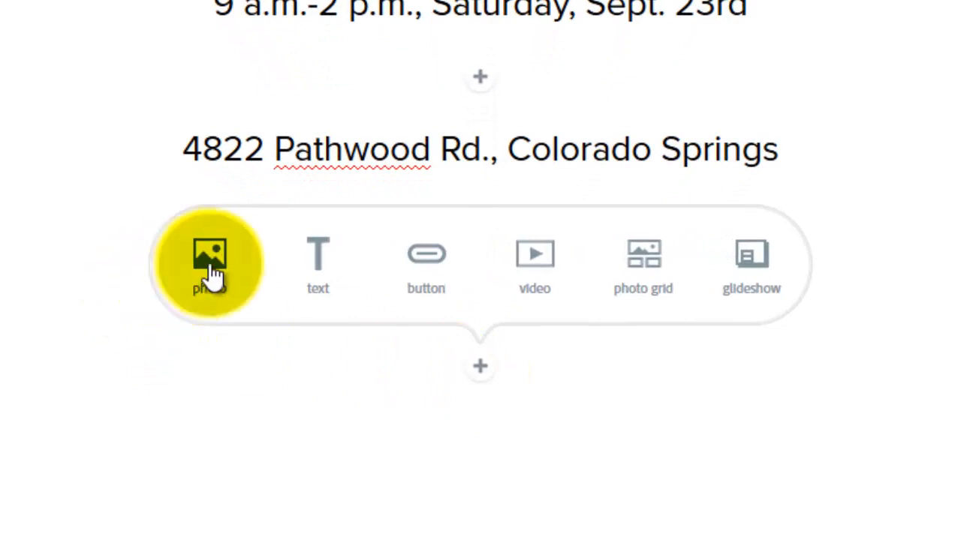
click(210, 267)
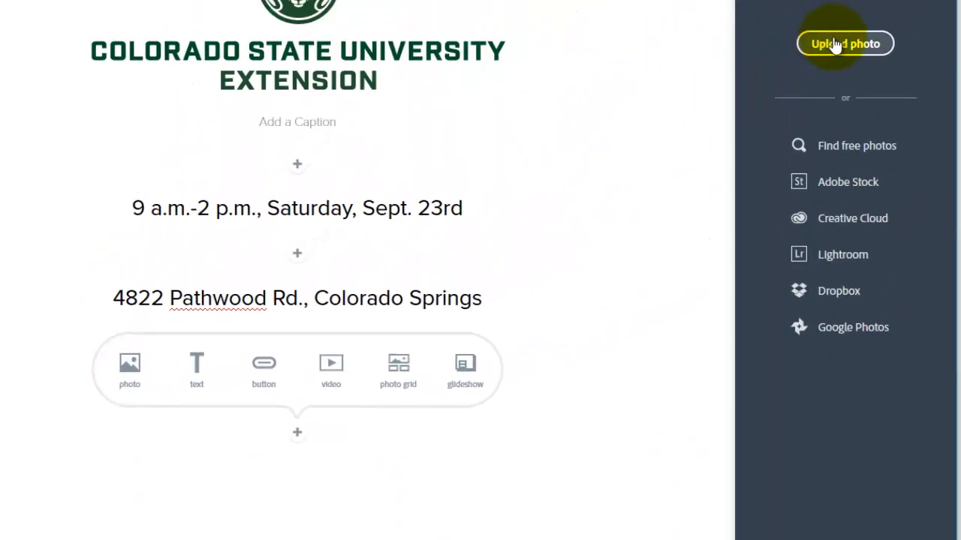
click(836, 43)
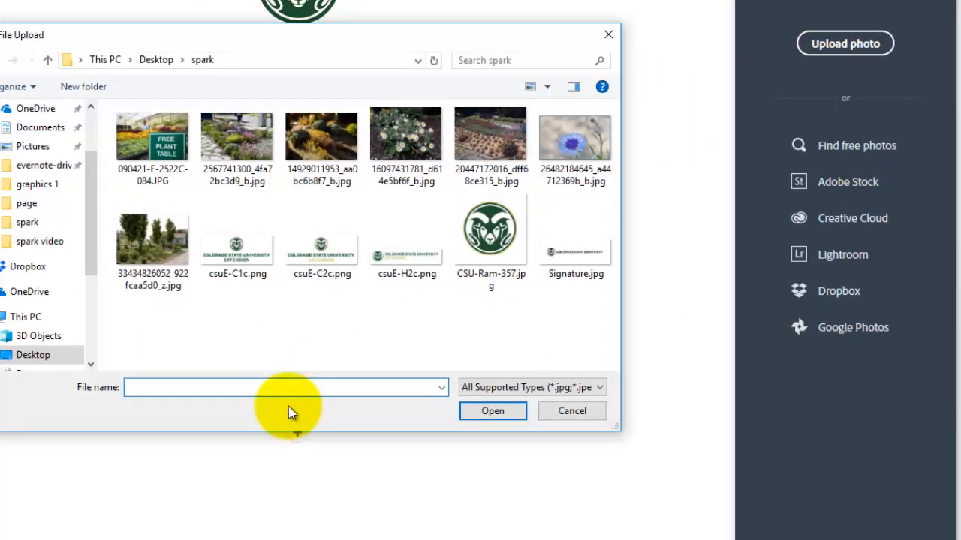
double_click(244, 135)
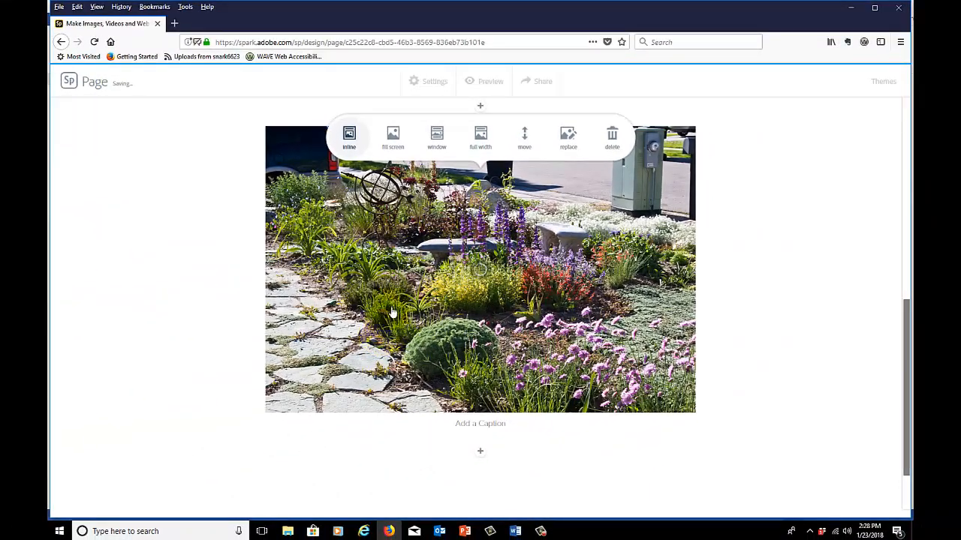
click(437, 141)
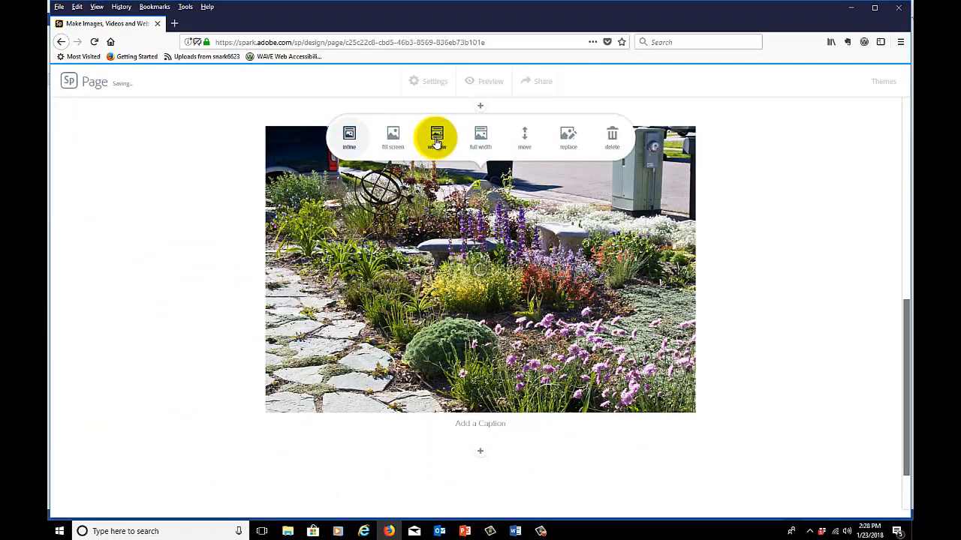
click(439, 147)
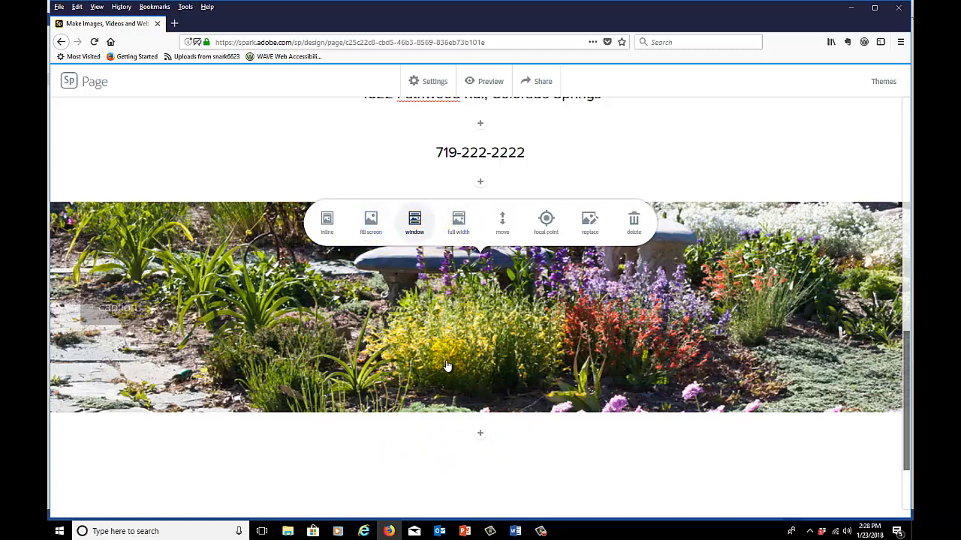
Caption the garden photo "Switching over to sustainable gardening practices goes a long way to building a garden that you can enjoy, admire and even eat."
scroll(652, 361, down, 2)
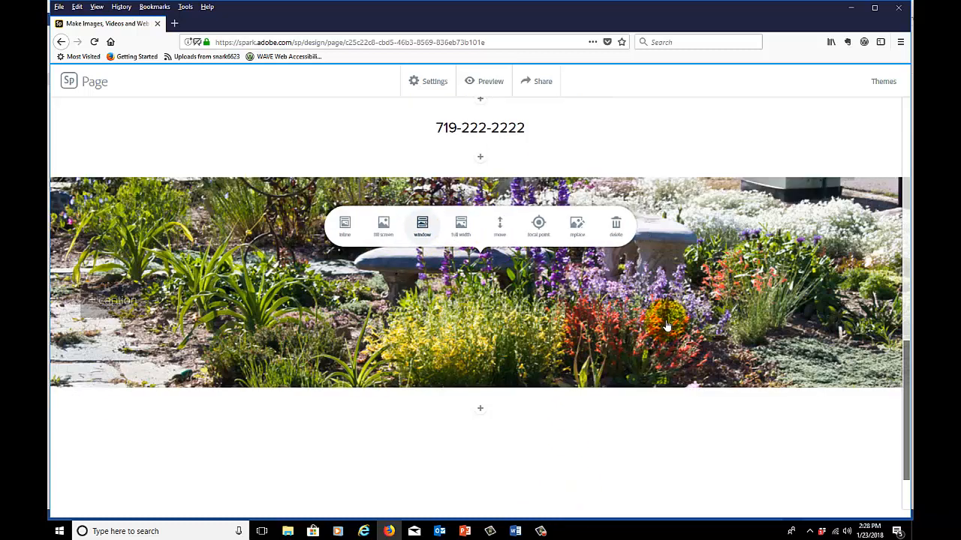
scroll(661, 337, up, 3)
scroll(665, 324, down, 3)
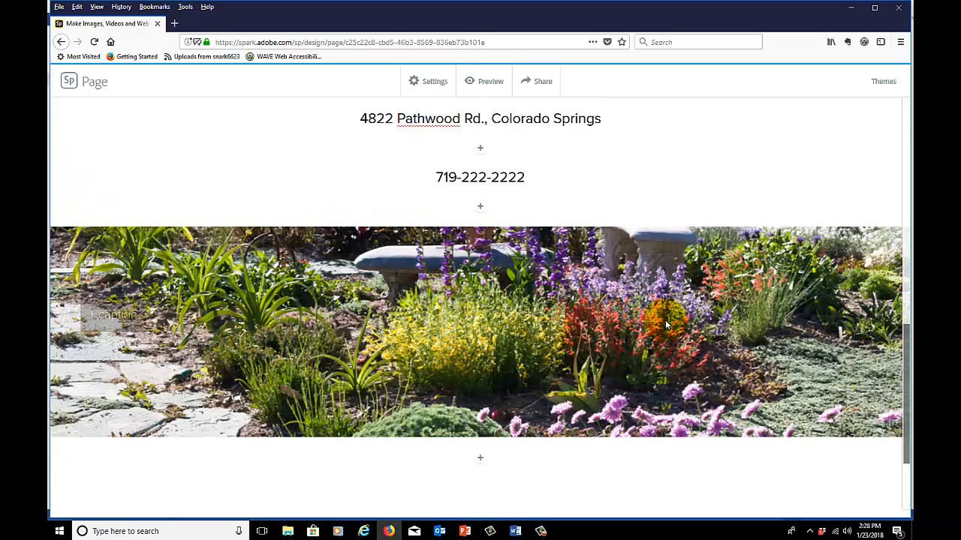
scroll(665, 324, up, 3)
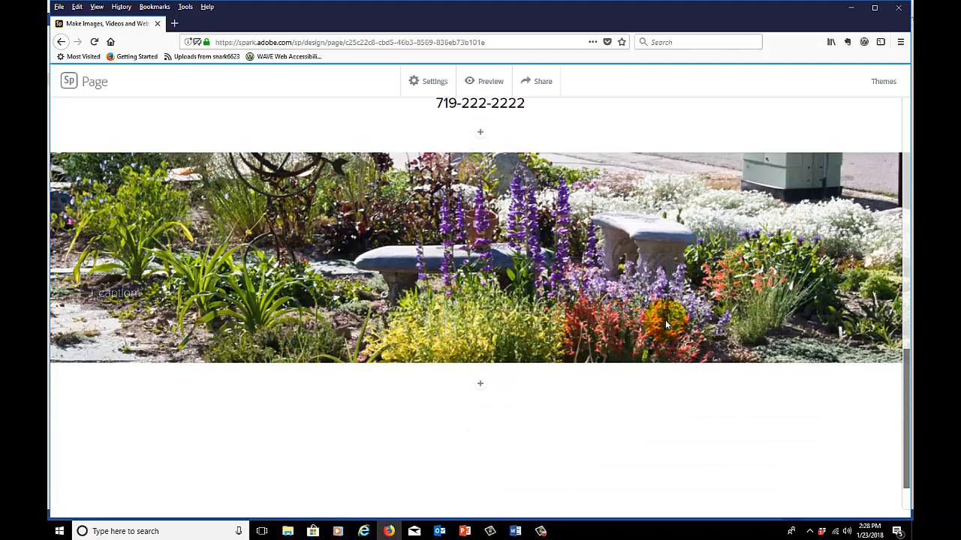
scroll(665, 324, down, 3)
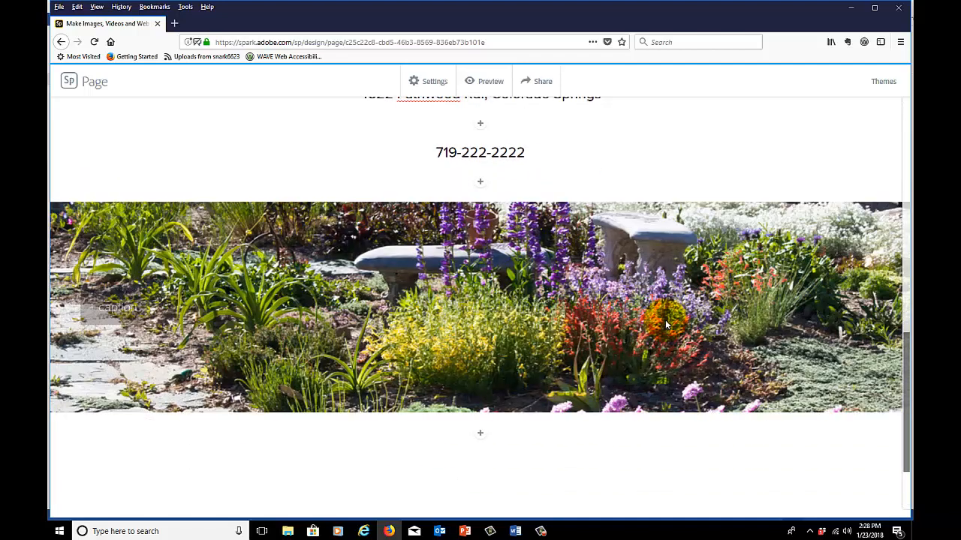
scroll(665, 324, up, 2)
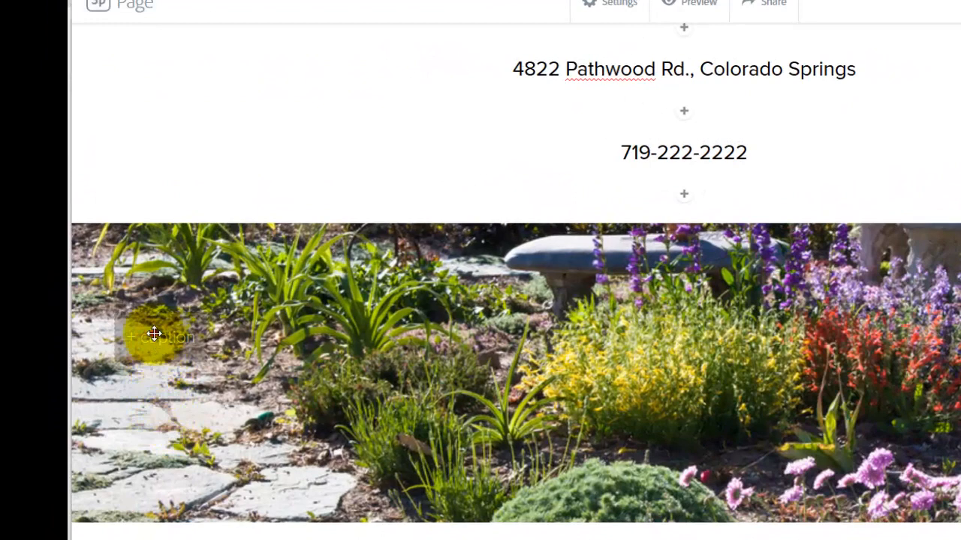
click(154, 334)
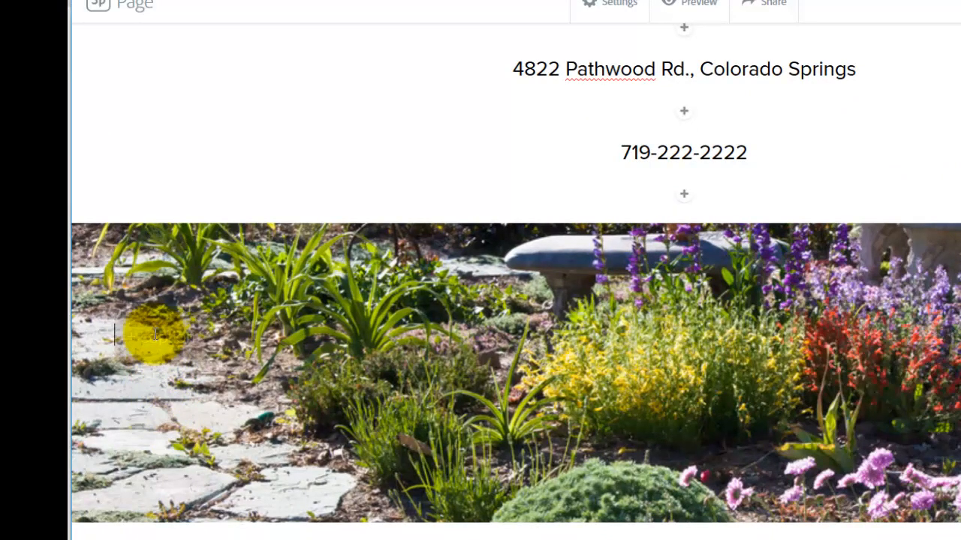
text(Switching over to sustainable gardening practices goes a long way to building a garden that you can enjoy, admire and even eat.)
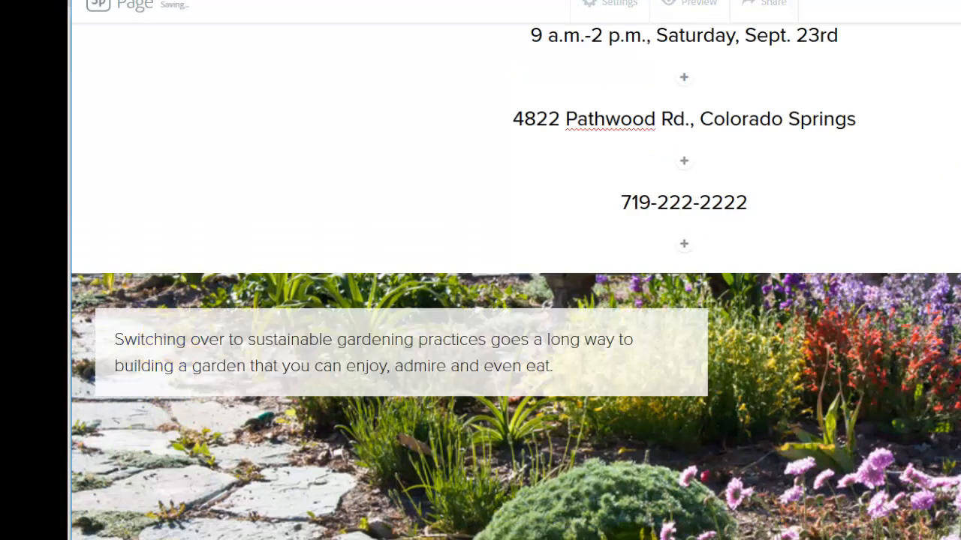
Examine how the caption and the garden photo's window effect behave as the page moves up and down
scroll(778, 446, down, 5)
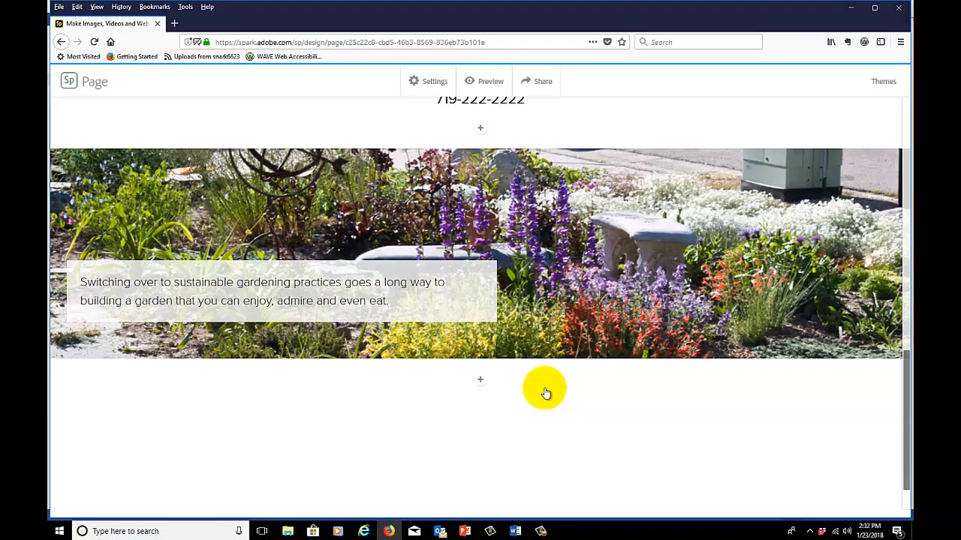
scroll(545, 391, up, 3)
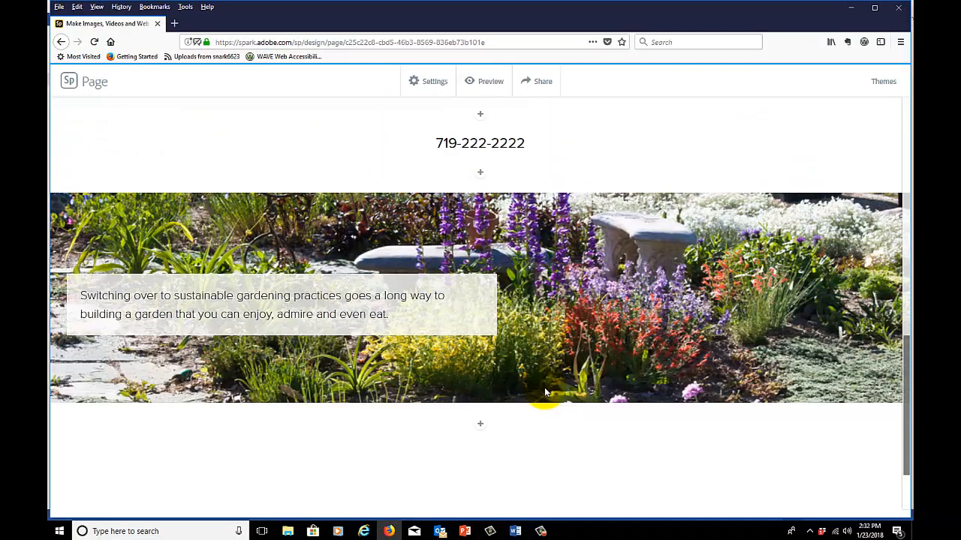
scroll(544, 391, up, 1)
scroll(544, 391, down, 3)
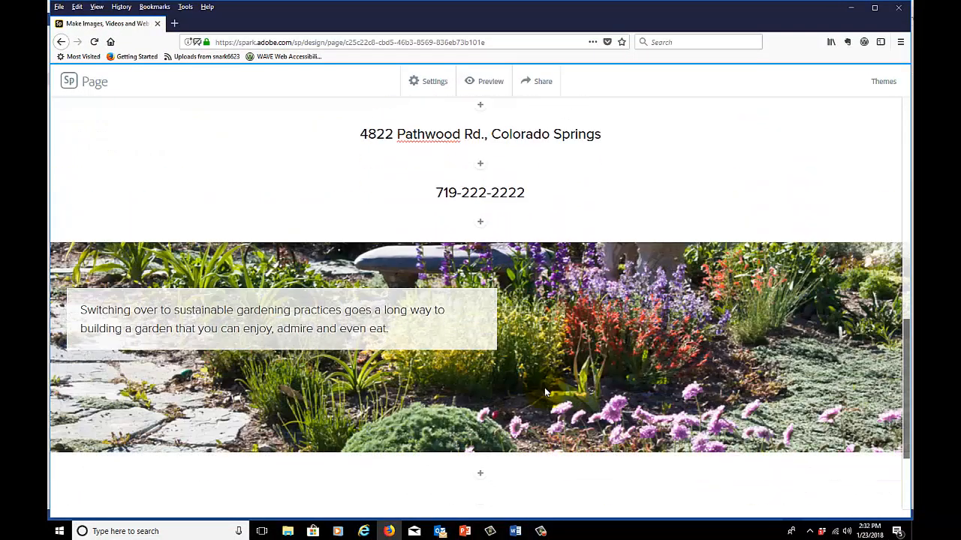
scroll(544, 391, down, 1)
scroll(545, 391, up, 4)
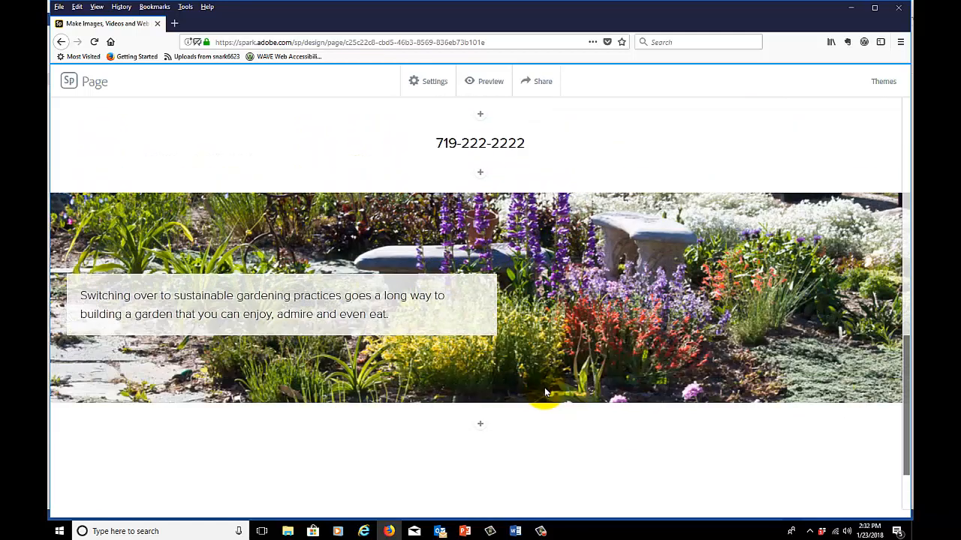
scroll(545, 391, down, 3)
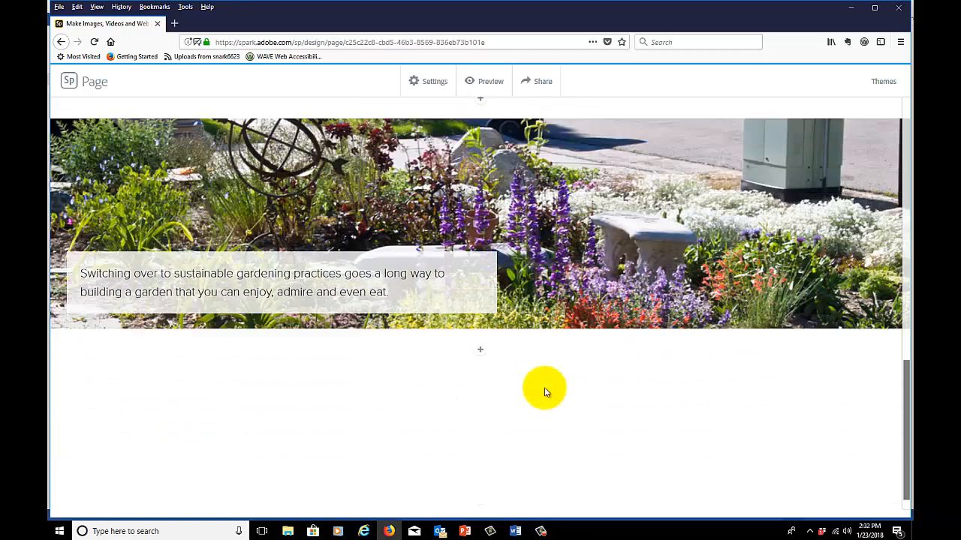
scroll(546, 392, up, 1)
scroll(546, 391, up, 2)
scroll(546, 391, down, 2)
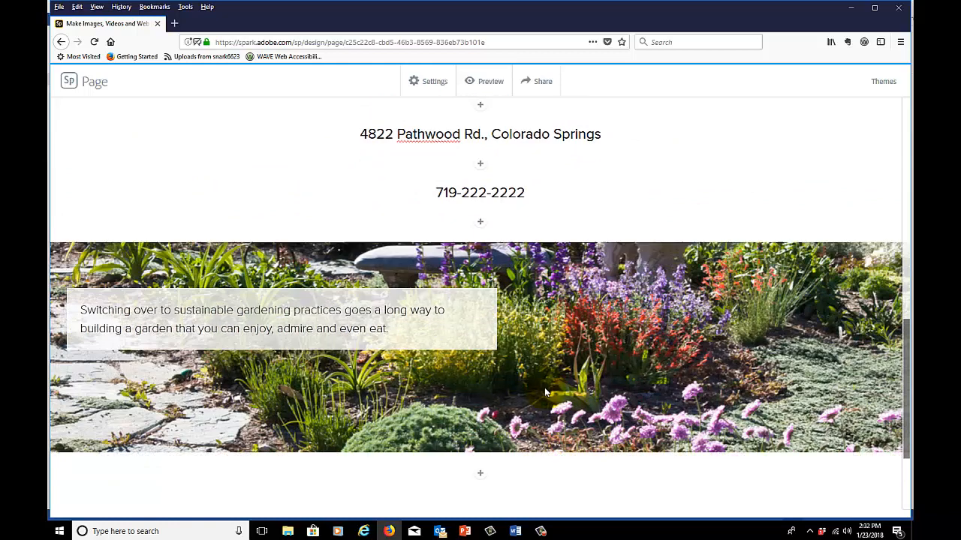
scroll(546, 391, down, 1)
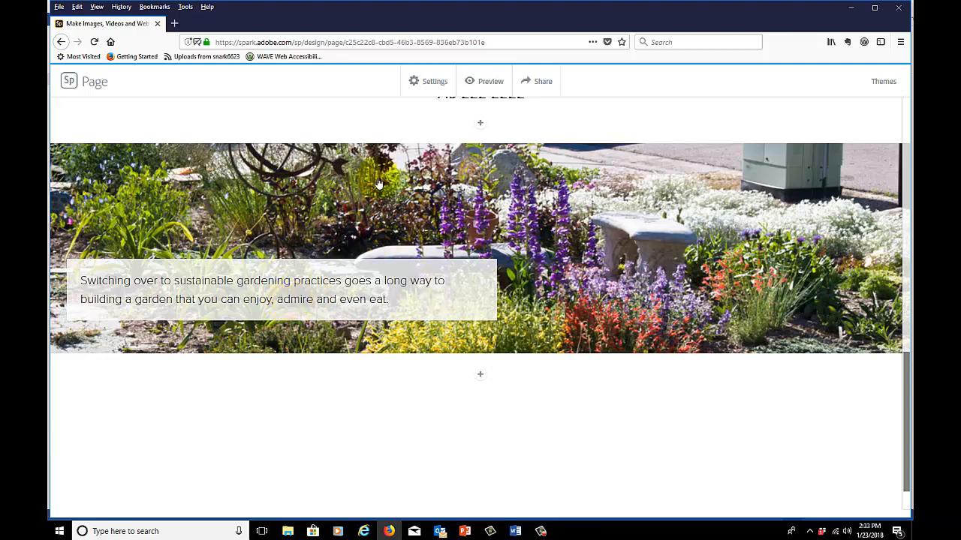
scroll(325, 252, down, 2)
scroll(325, 251, up, 5)
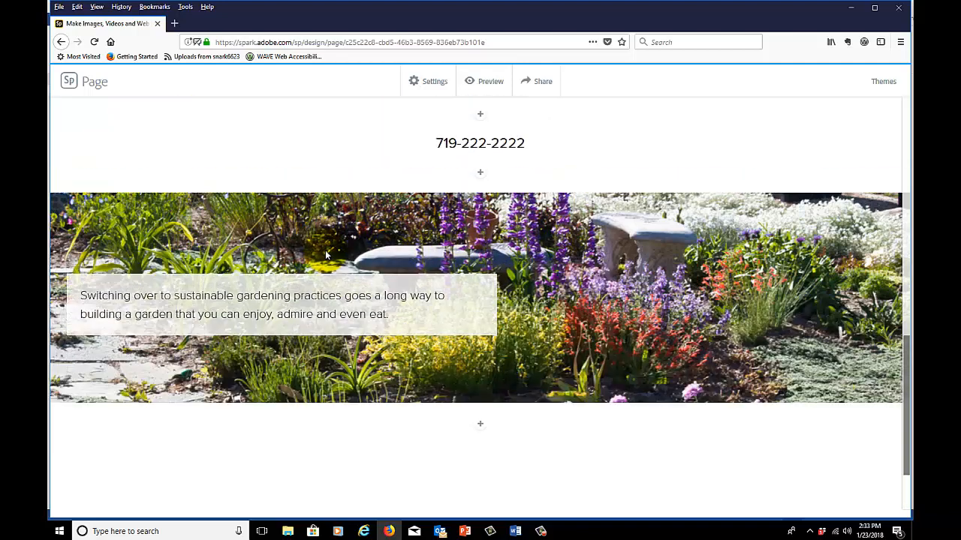
click(262, 310)
Add a centered text line below the garden photo reading "Watch to learn about sustainable winter agriculture?"
scroll(263, 310, down, 3)
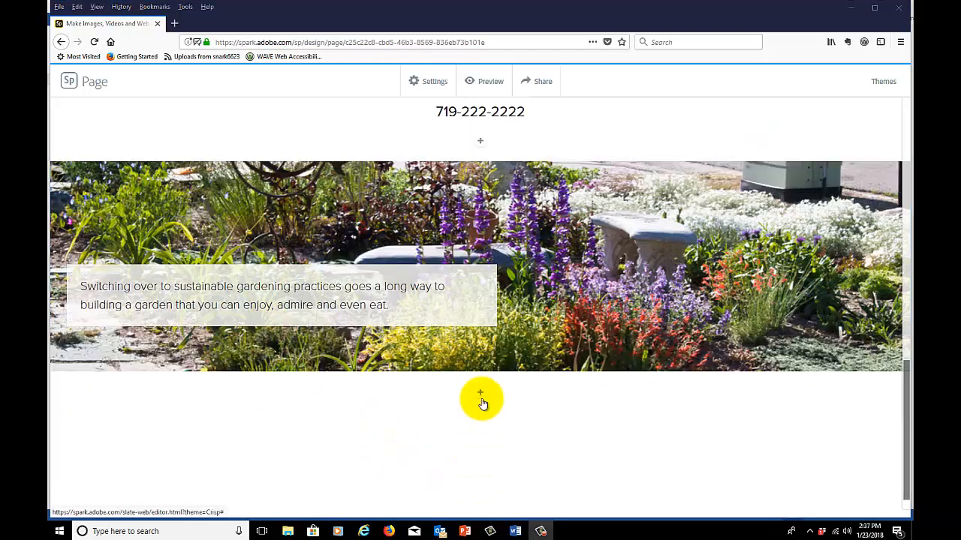
click(480, 395)
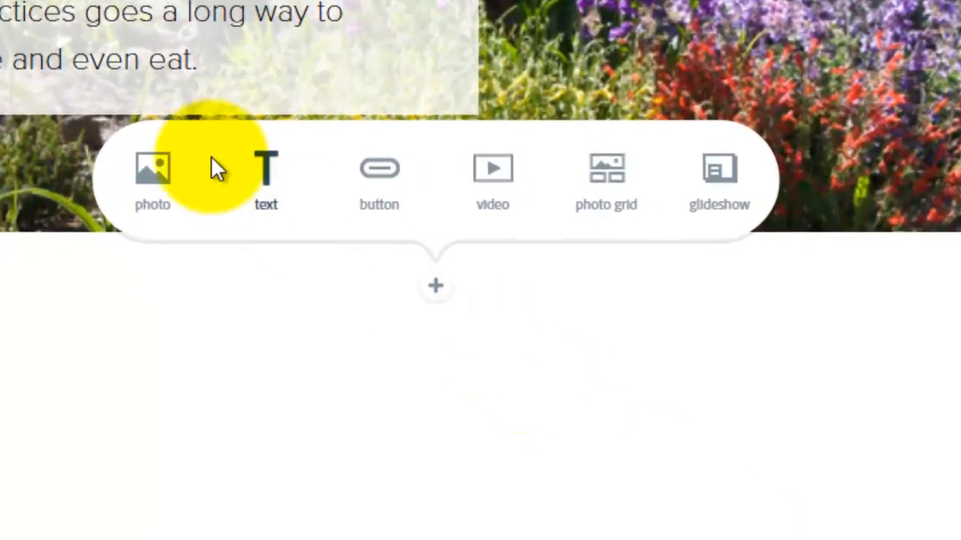
click(251, 174)
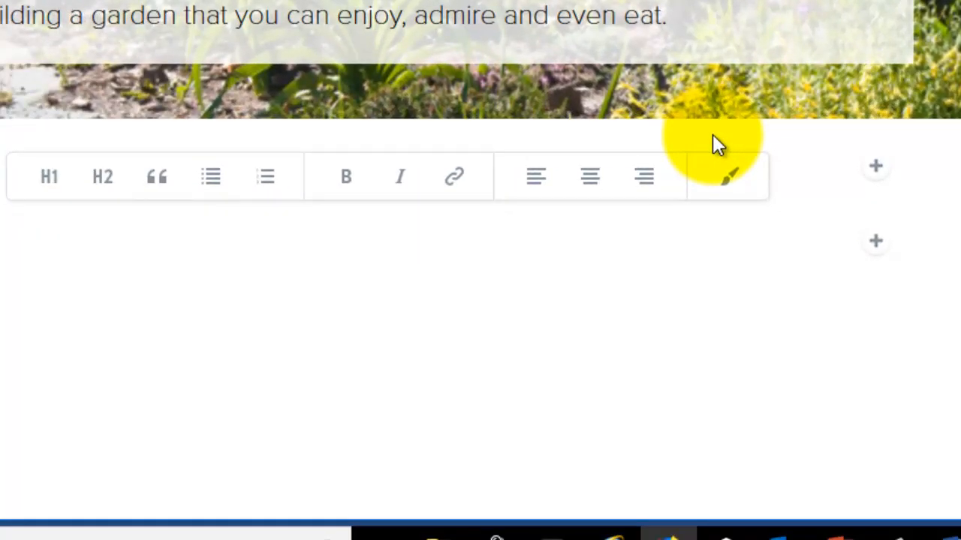
text(Watch to learn about sustainable winter agriculture?)
click(758, 172)
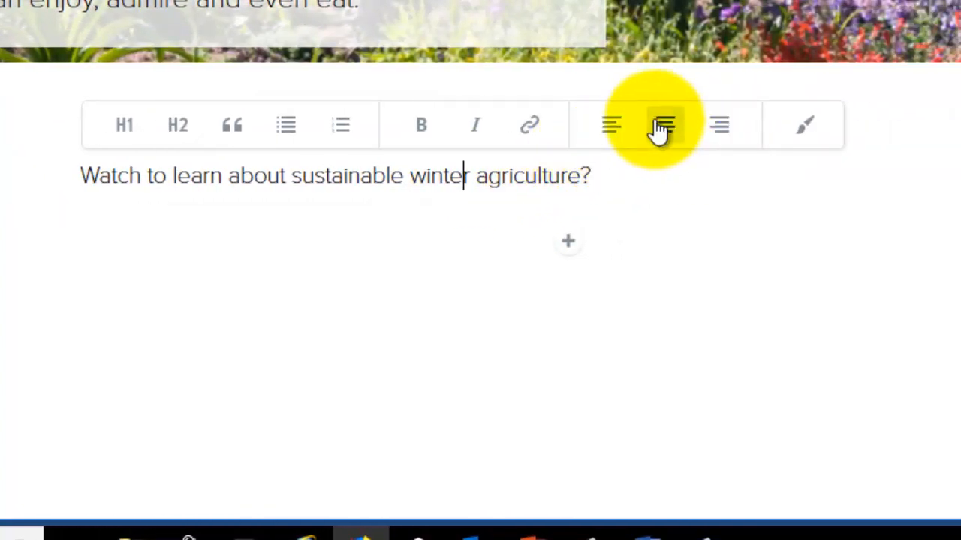
click(659, 126)
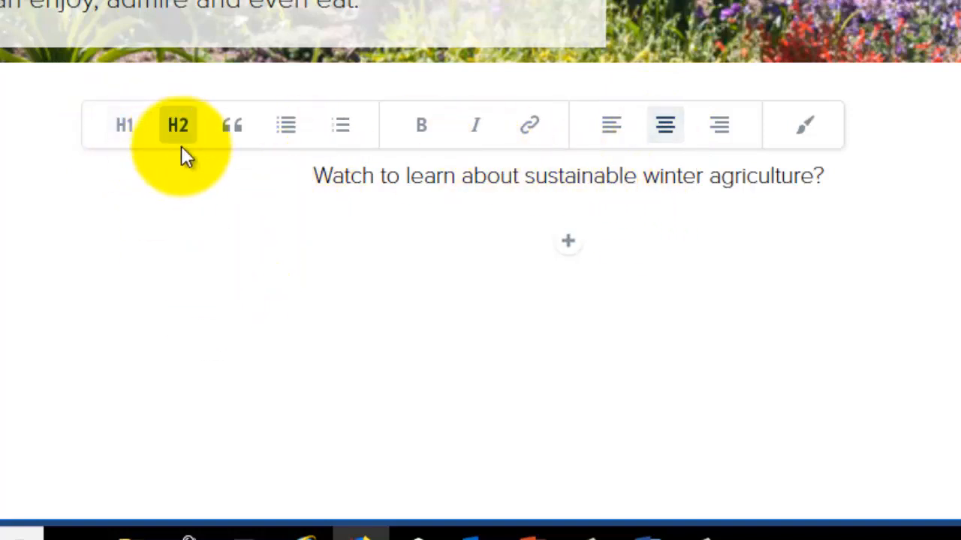
click(570, 248)
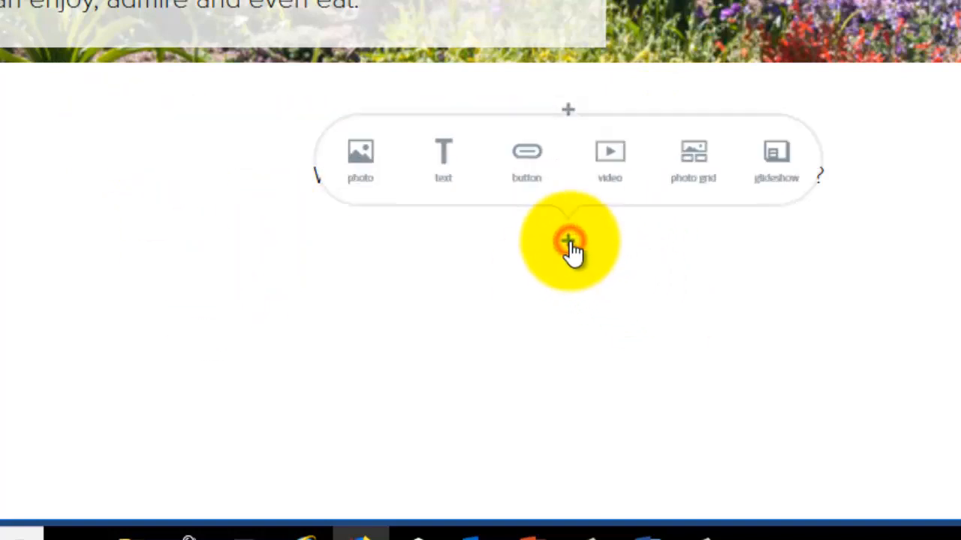
click(613, 167)
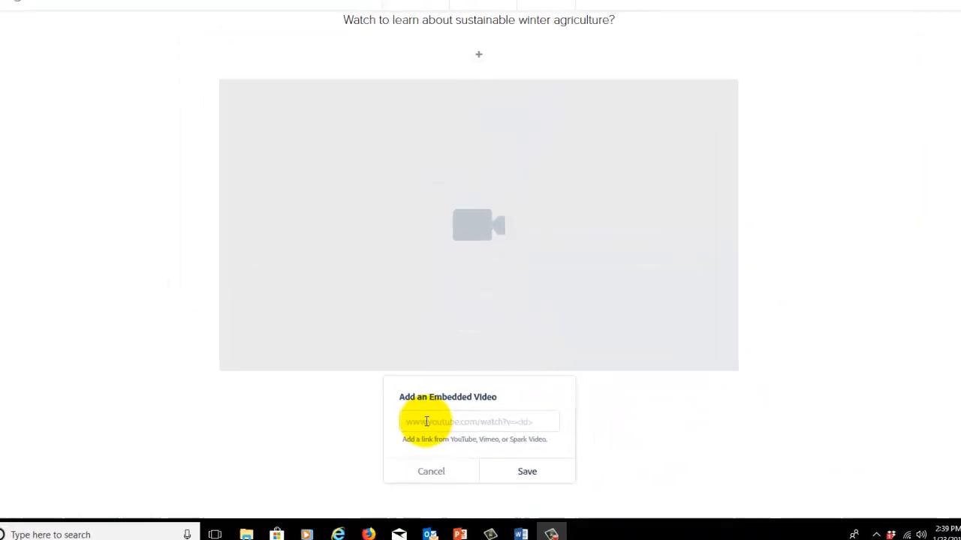
click(426, 422)
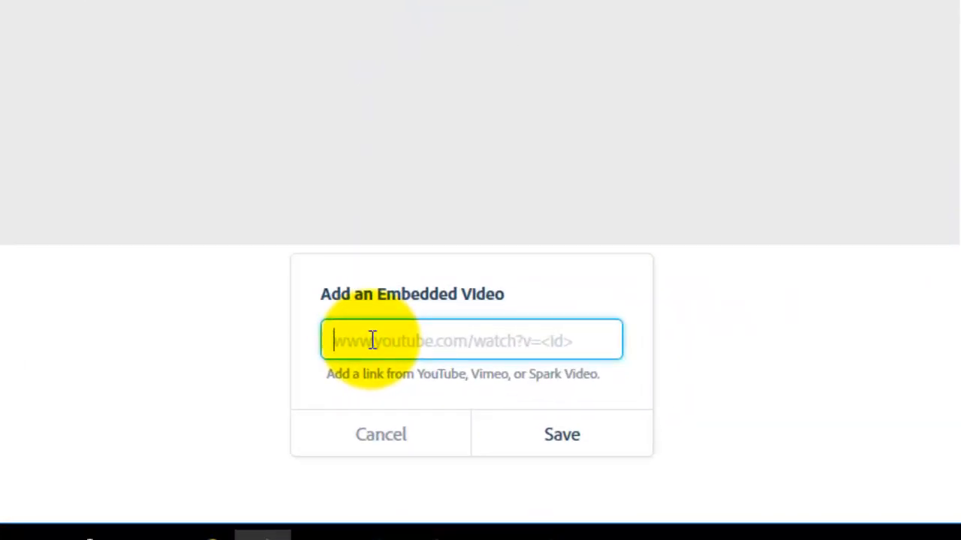
text(https://www.youtube.com/watch?v=2F5eRuC77P4)
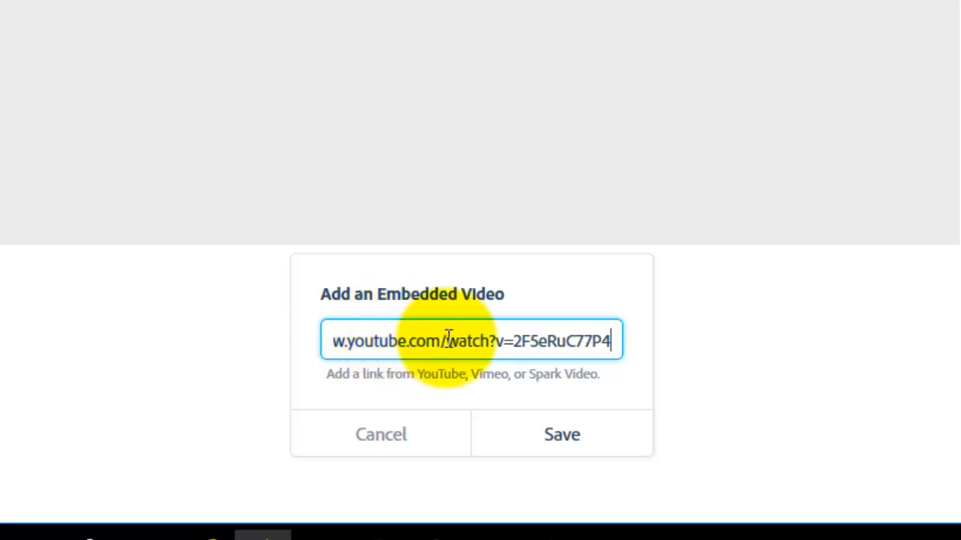
click(560, 444)
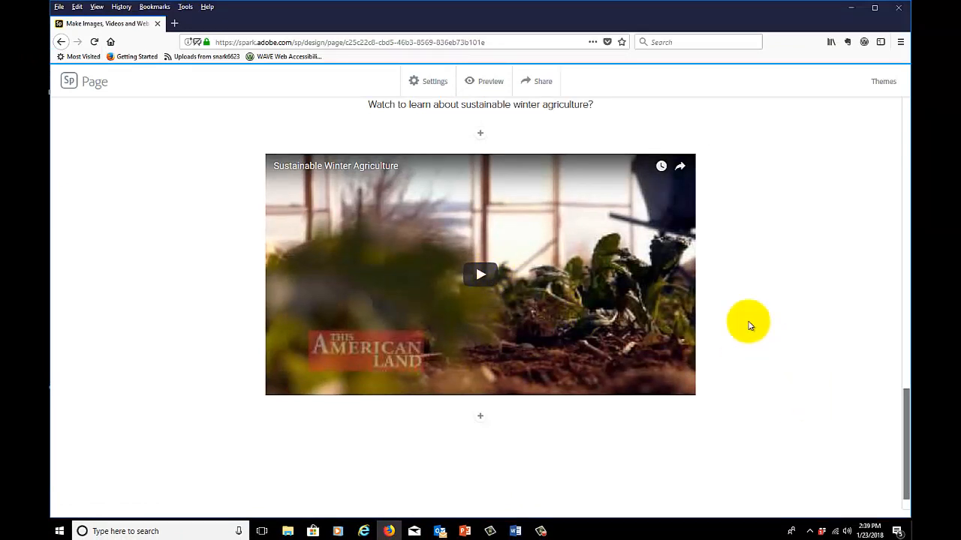
Preview the whole page, including the captioned garden photo and the embedded video, and return to editing
click(486, 81)
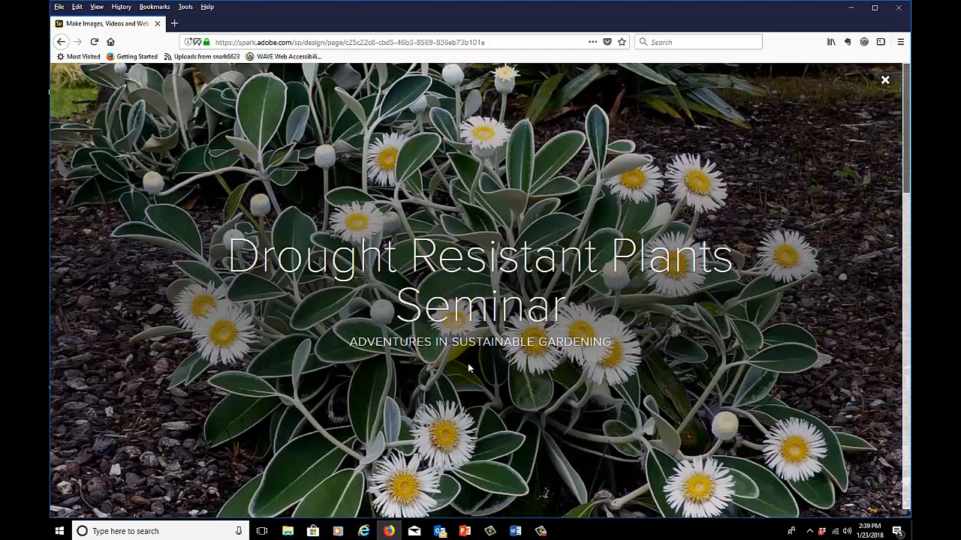
scroll(468, 349, down, 5)
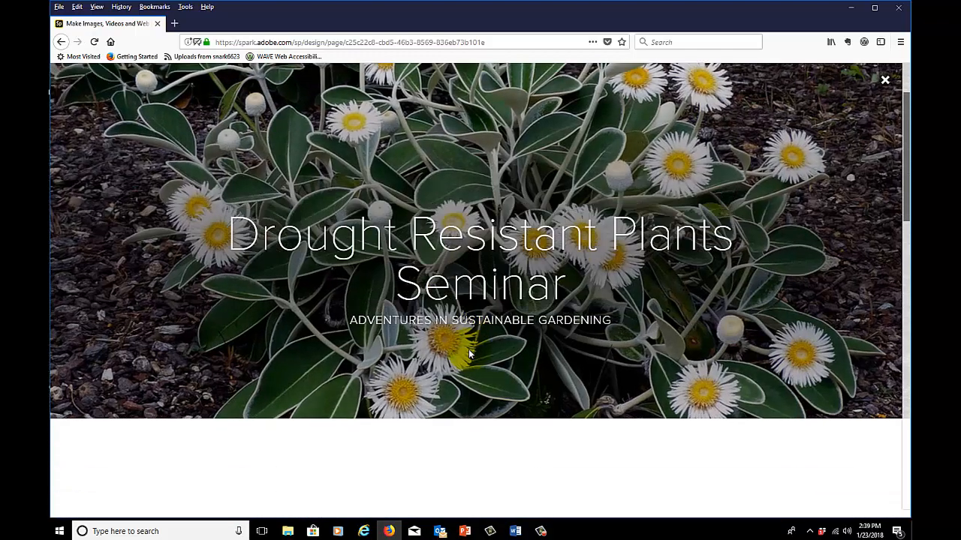
scroll(470, 354, down, 3)
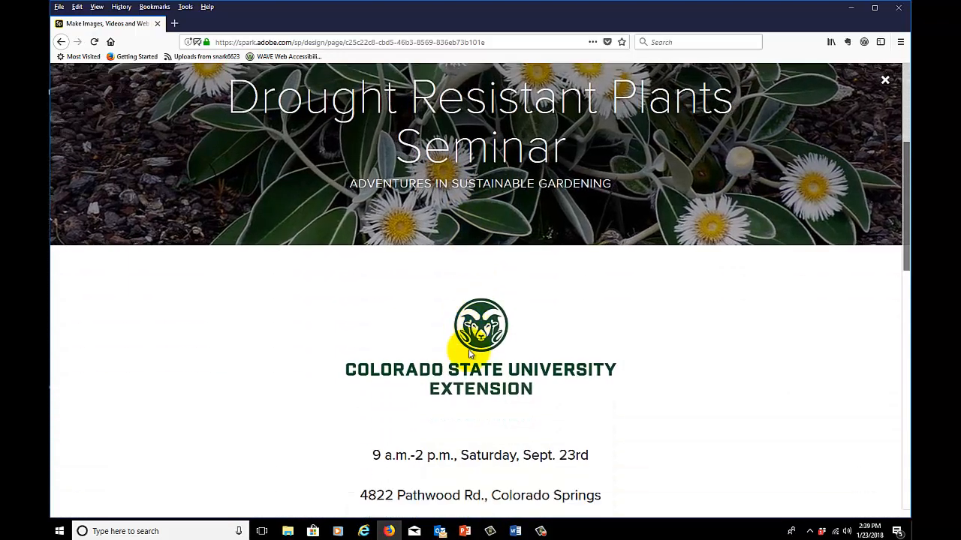
scroll(470, 354, down, 4)
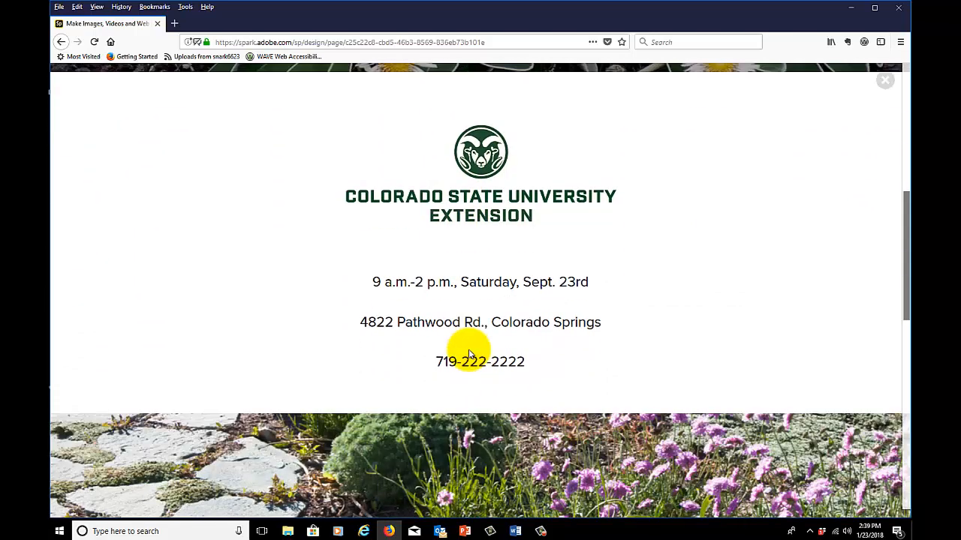
scroll(470, 354, down, 3)
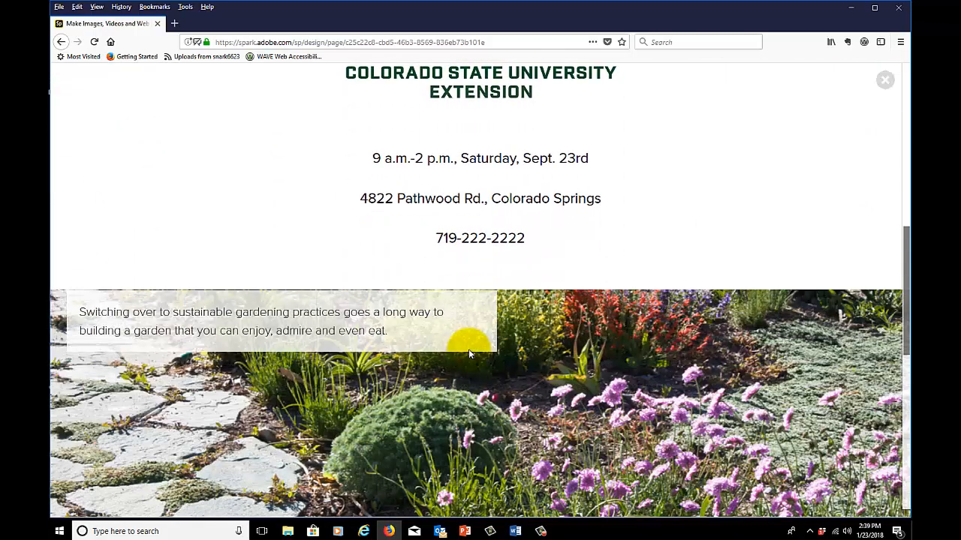
scroll(468, 349, down, 3)
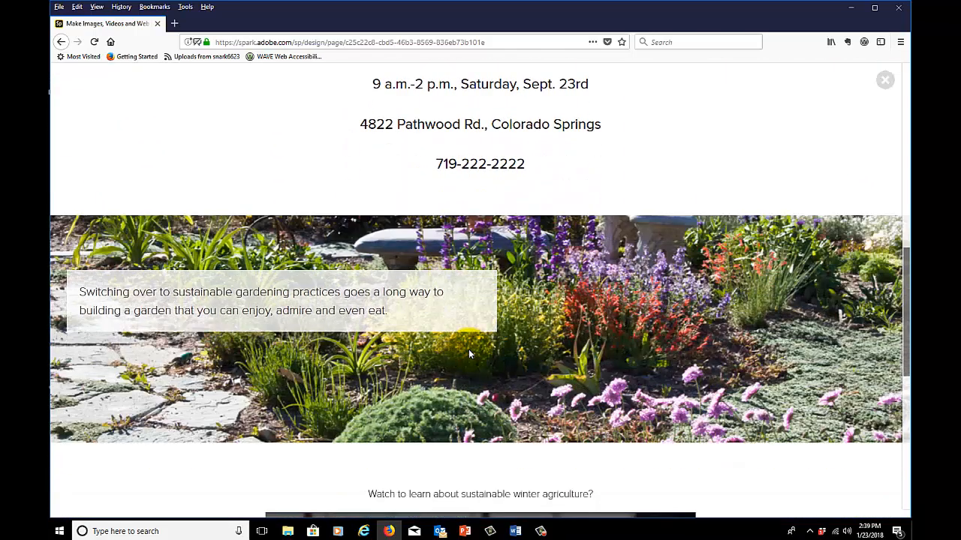
scroll(468, 354, down, 2)
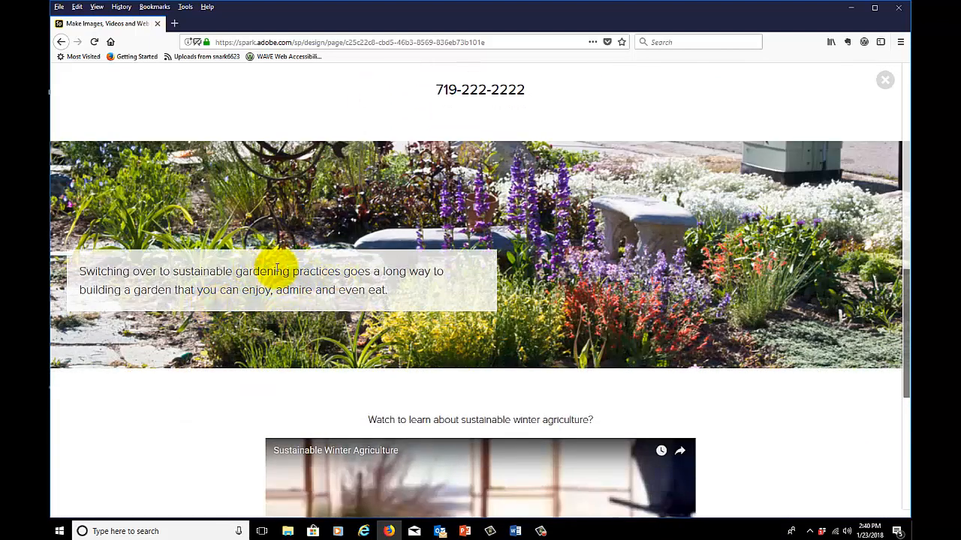
scroll(277, 268, down, 5)
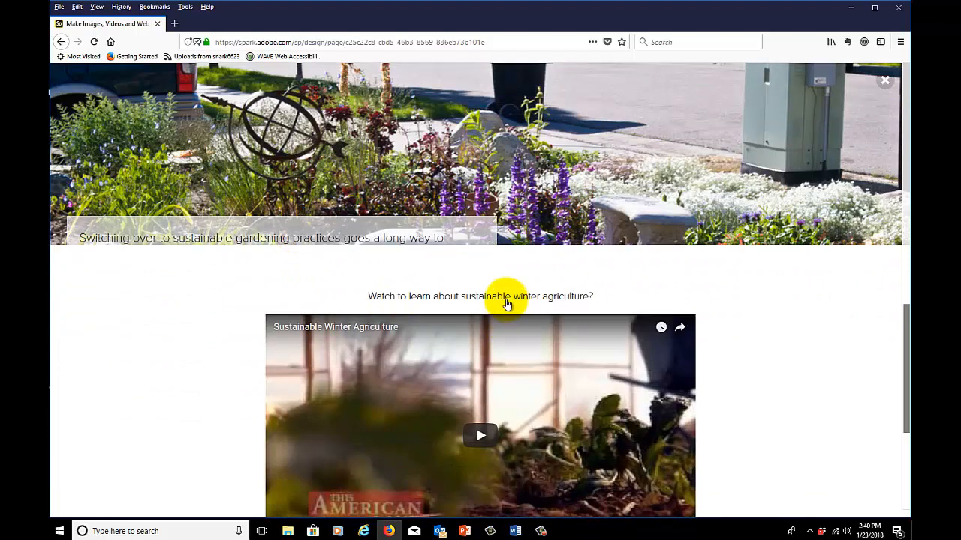
scroll(507, 303, down, 7)
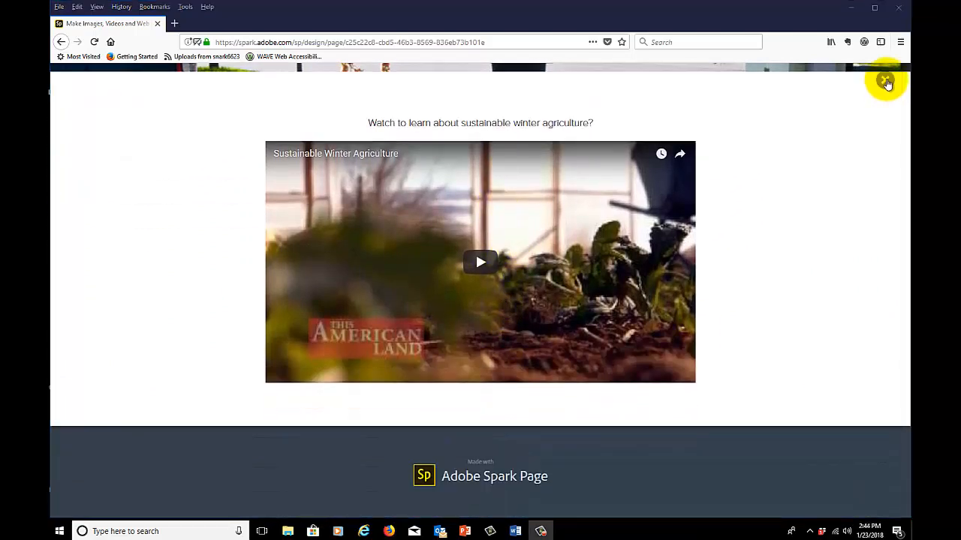
click(886, 80)
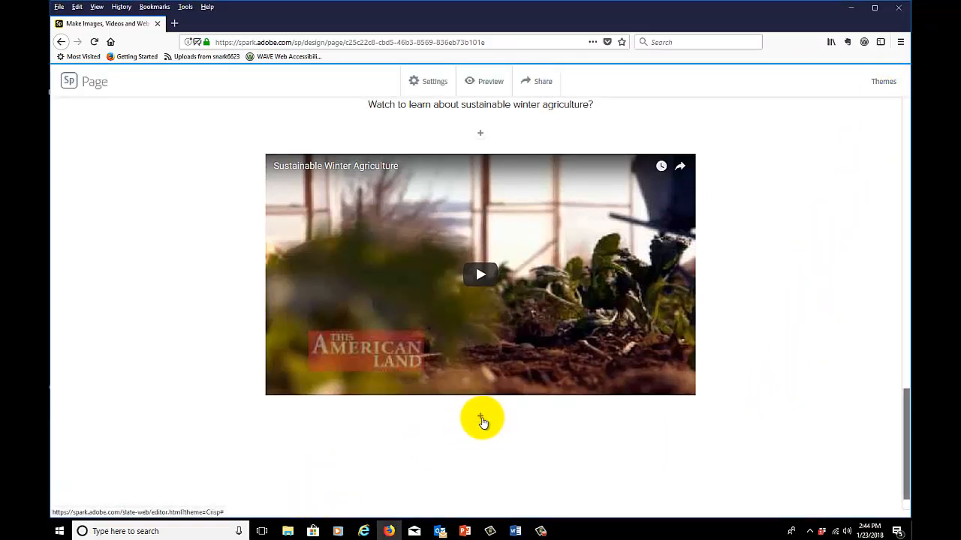
click(481, 418)
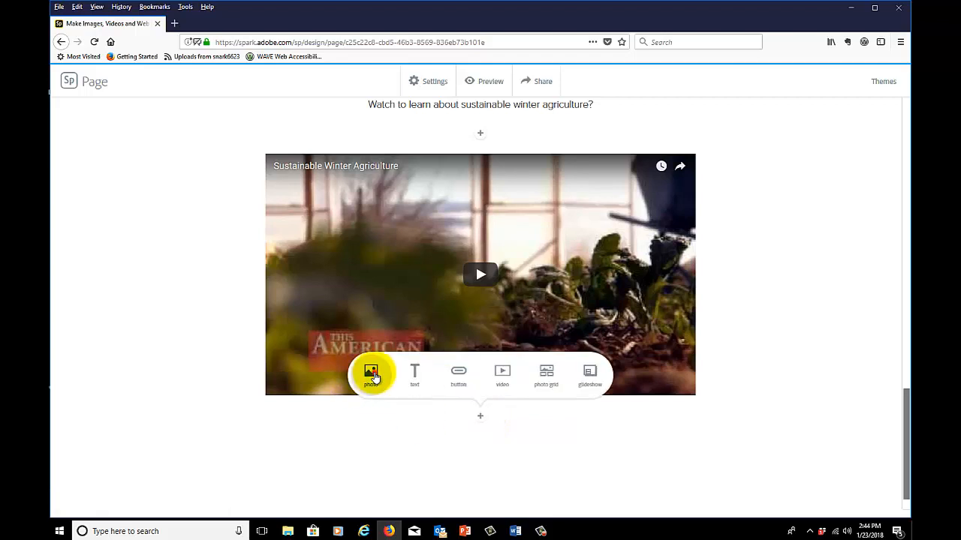
click(372, 373)
click(850, 149)
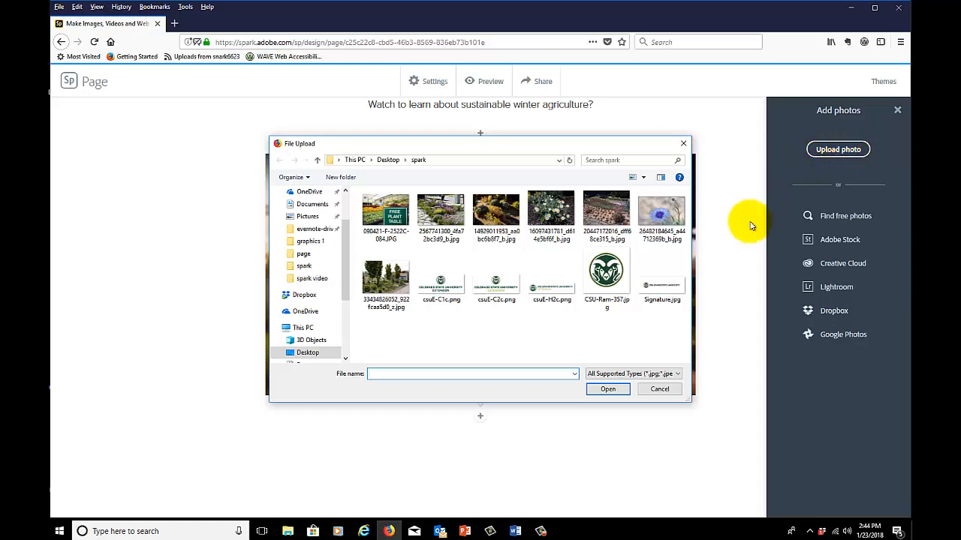
double_click(608, 206)
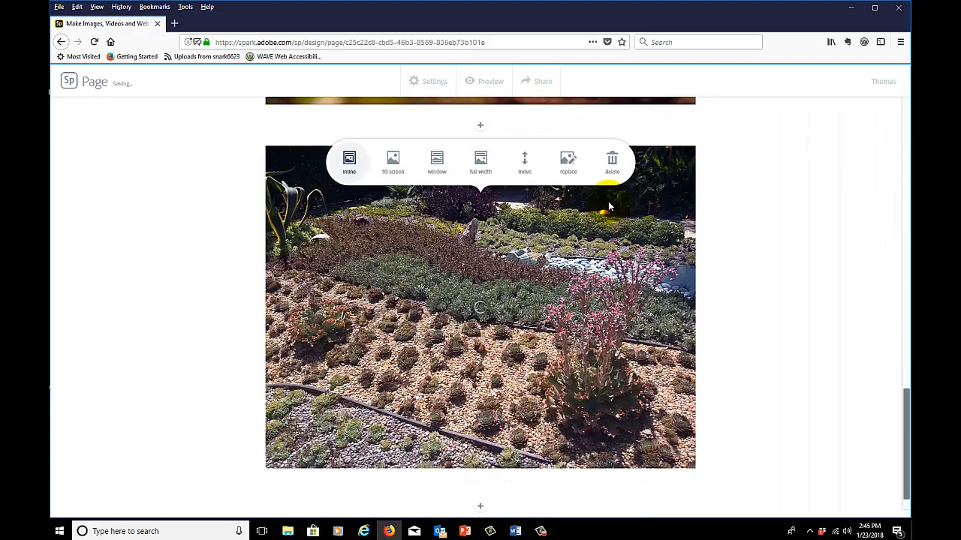
click(435, 163)
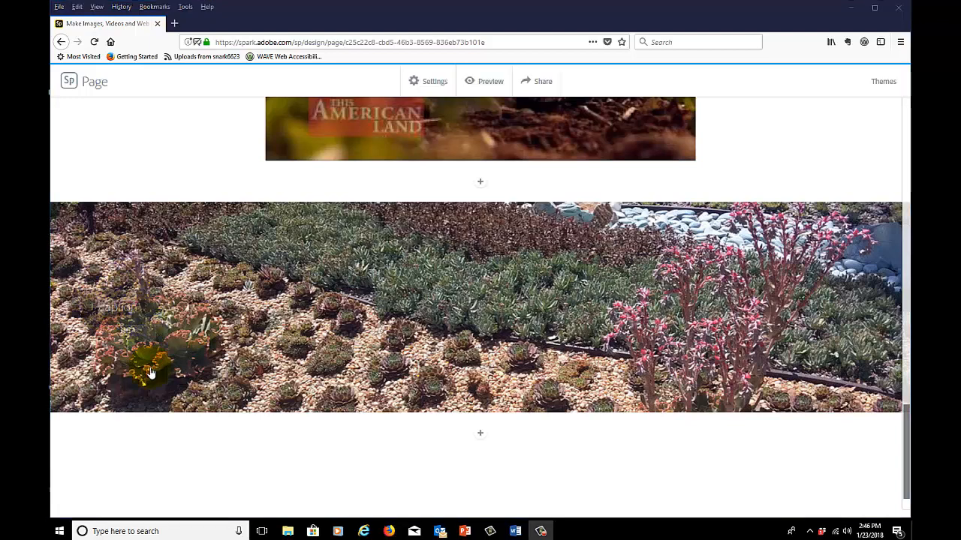
Caption the succulent photo's right side "You reduce your environmental footprint, by increasing carbon storage, reducing greenhouse gas emissions, and contributing to plant and animal biodiversity."
click(109, 310)
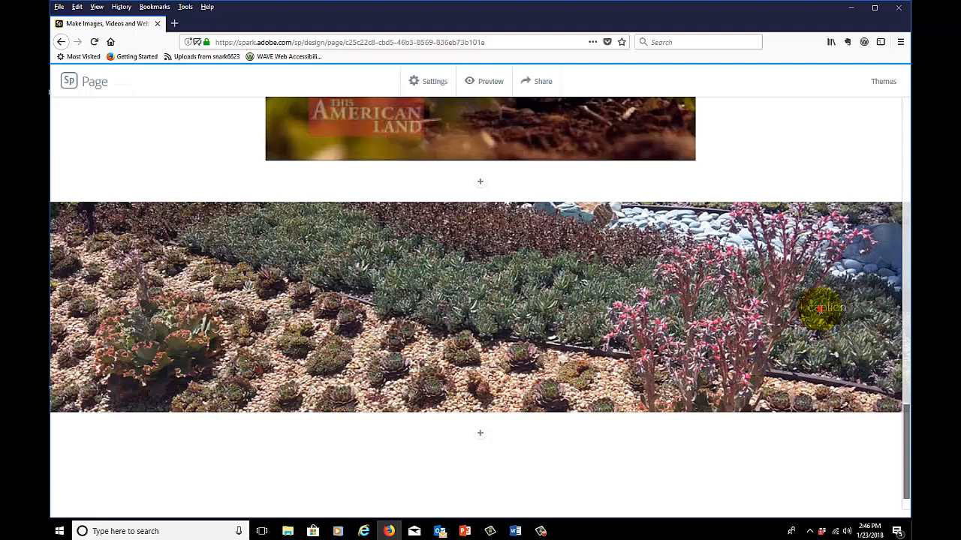
click(820, 309)
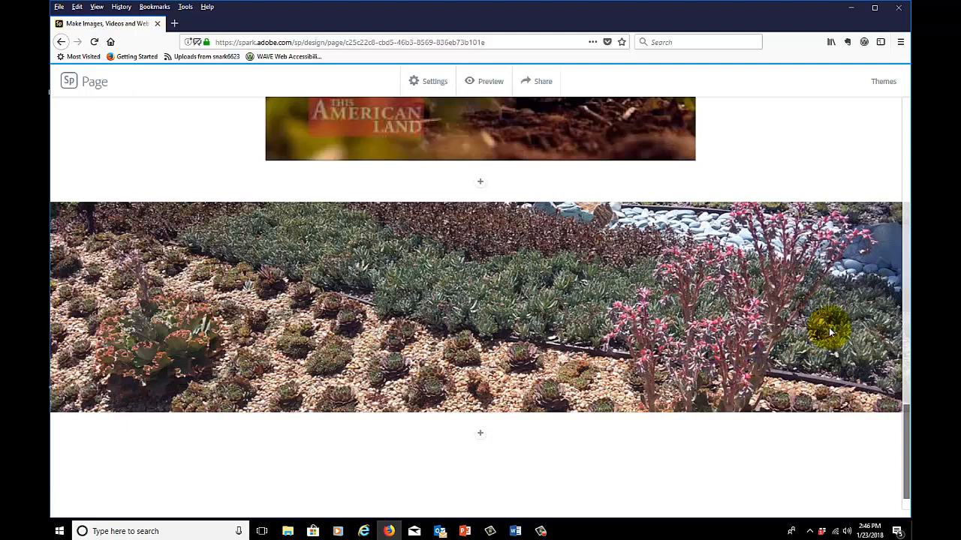
text(You reduce your environmental footprint, by increasing carbon storage, reducing greenhouse gas emissions, and contributing to plant and animal biodiversity.)
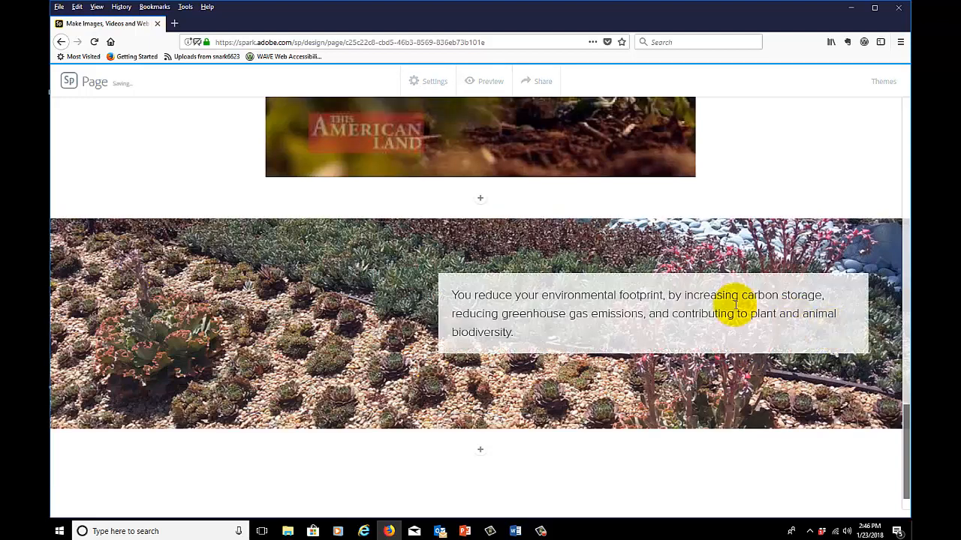
click(550, 383)
Add centered text below the succulent photo: "Join us from 9 a.m.-2 p.m., Saturday, Sept. 23rd", plus the venue address and limited-space RSVP phone number
scroll(552, 371, down, 3)
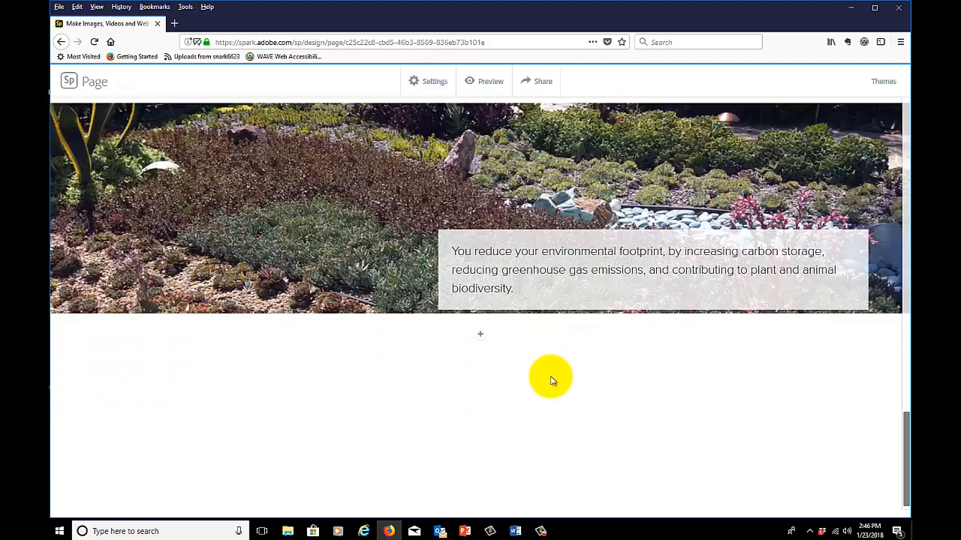
click(482, 339)
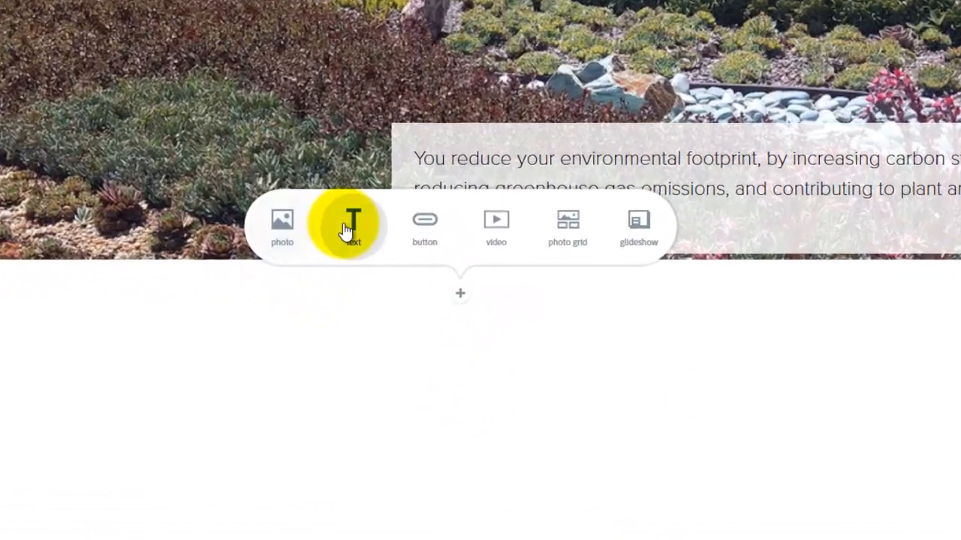
click(347, 229)
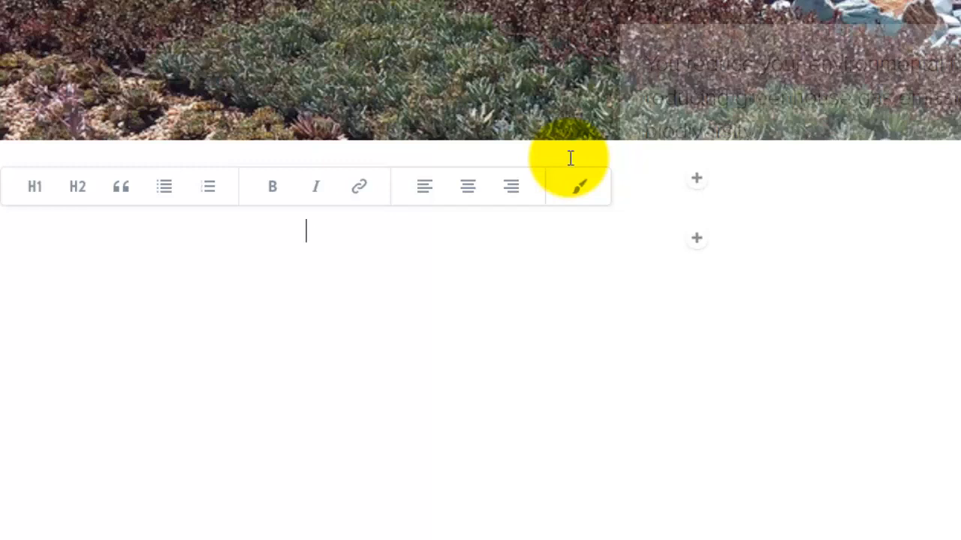
key(ctrl+v)
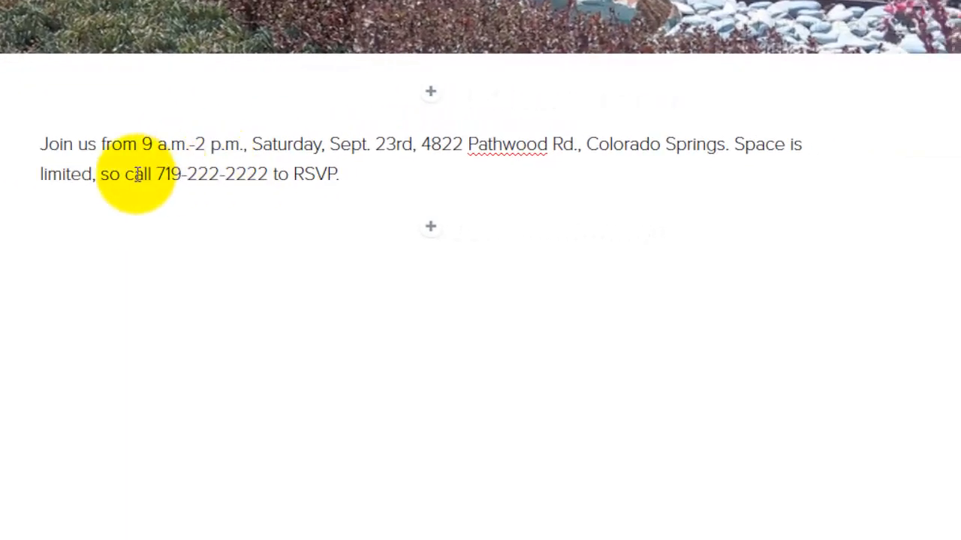
click(264, 140)
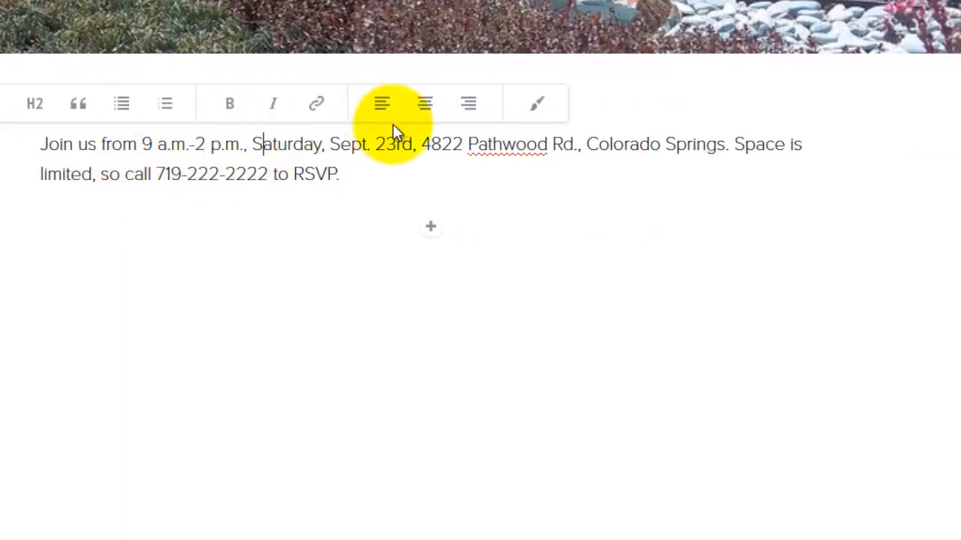
click(423, 103)
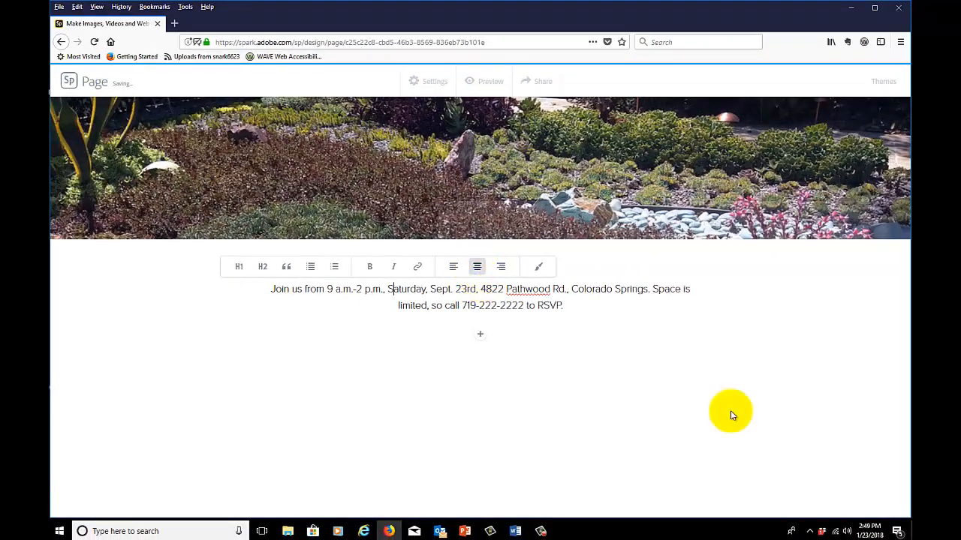
click(481, 335)
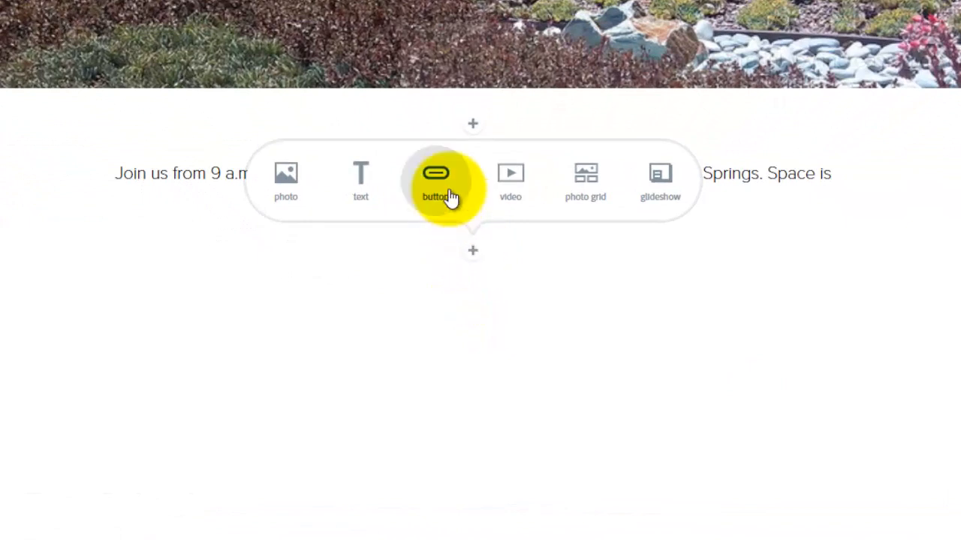
click(440, 188)
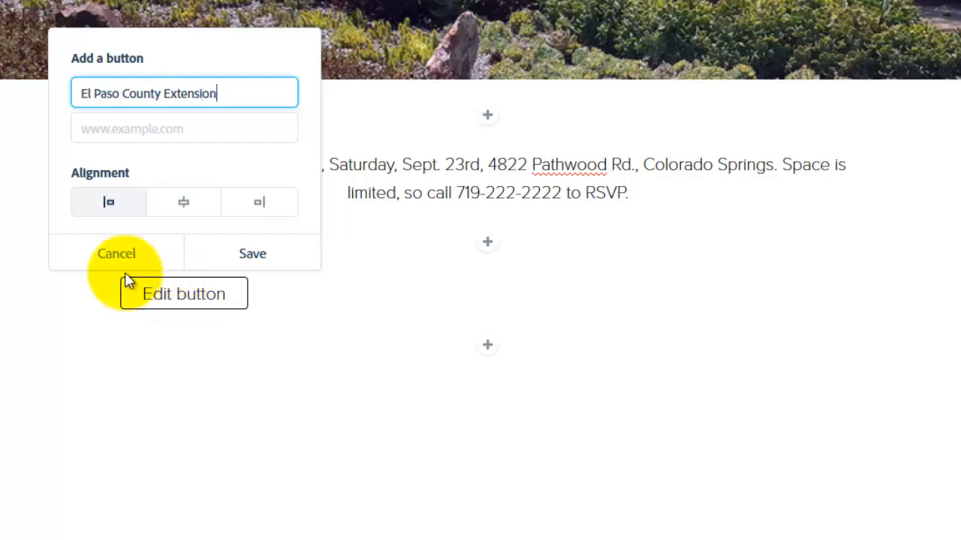
click(105, 130)
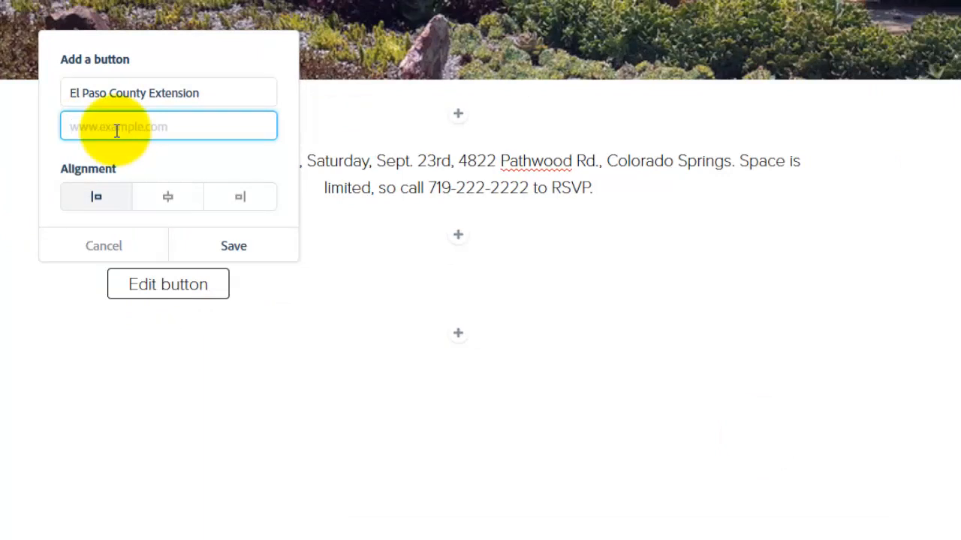
text(http://elpaso.extension.colostate.edu/)
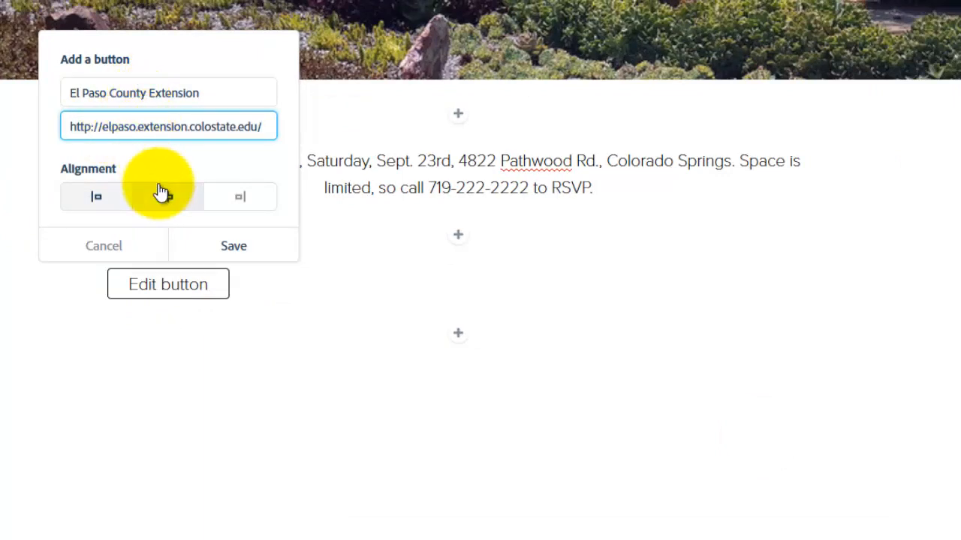
click(160, 196)
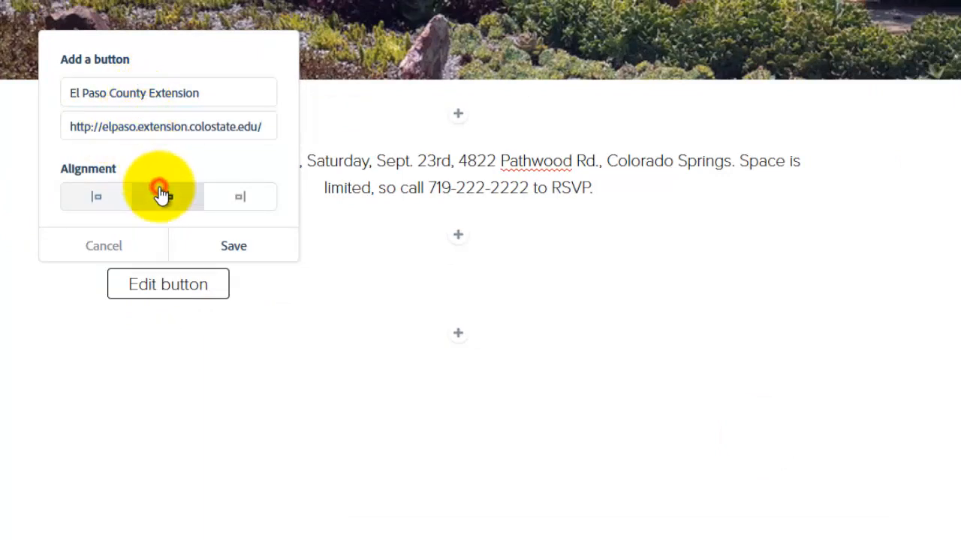
click(230, 250)
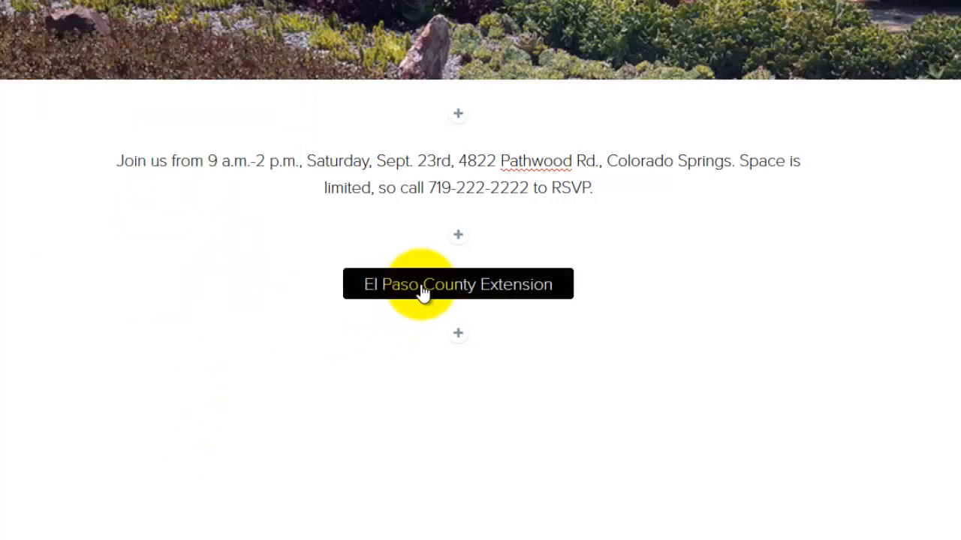
Add the ram logo image CSU-Ram-357.jpg below the El Paso County Extension button
click(458, 335)
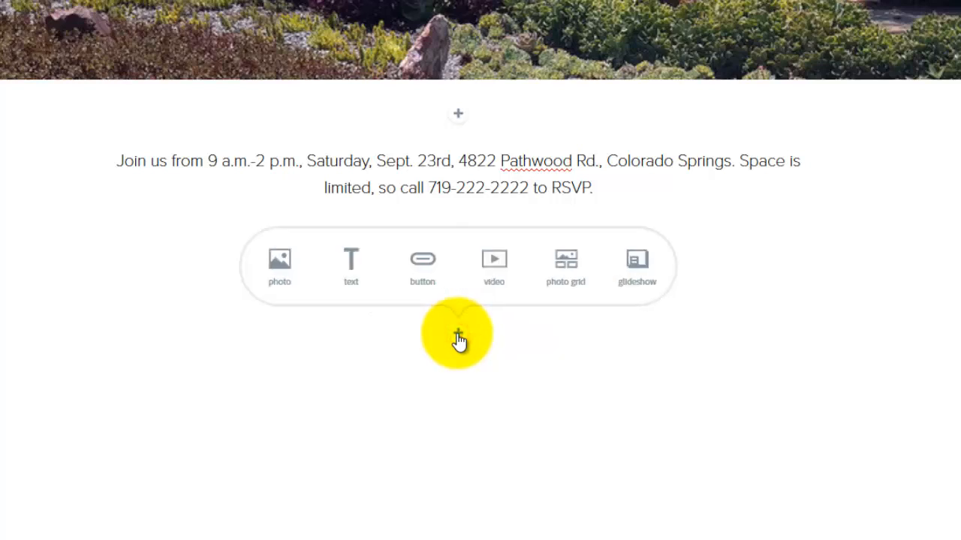
click(278, 268)
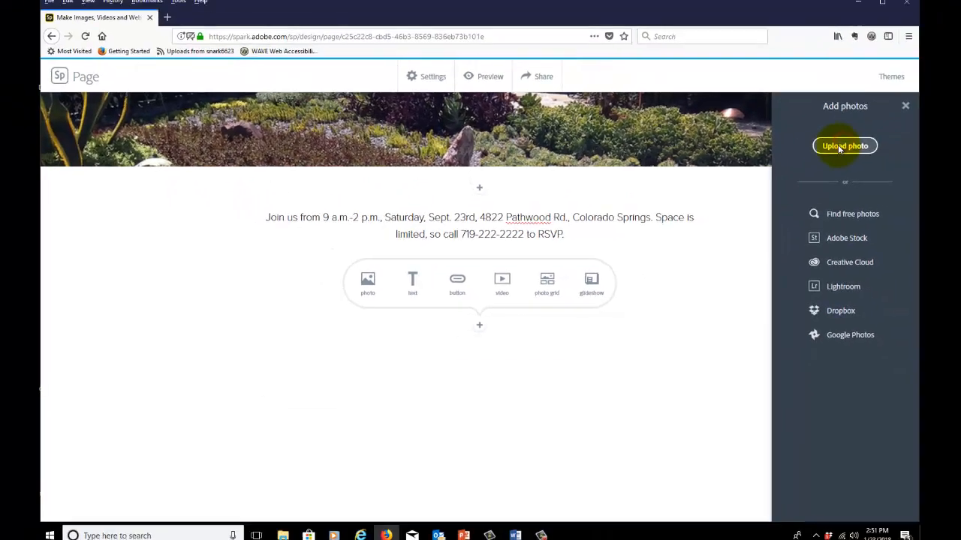
click(834, 150)
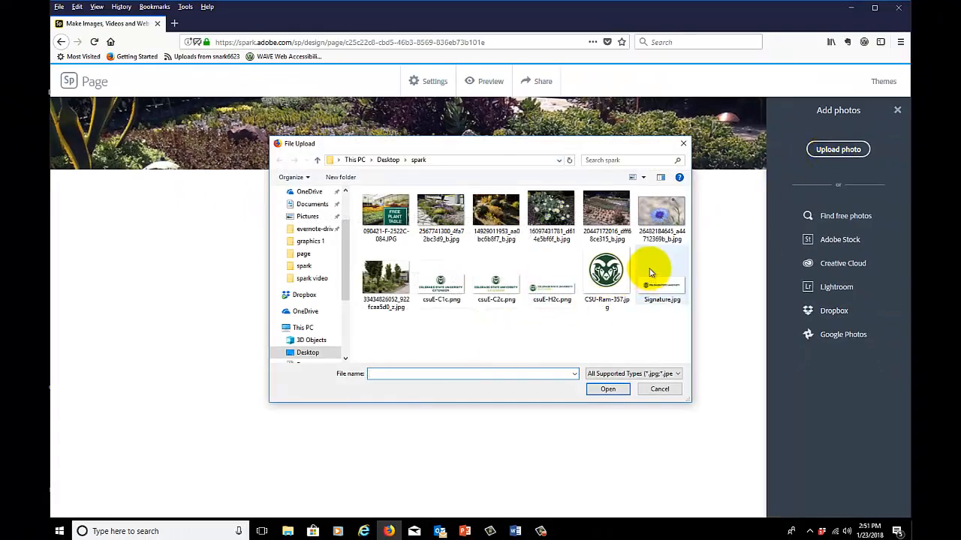
click(609, 270)
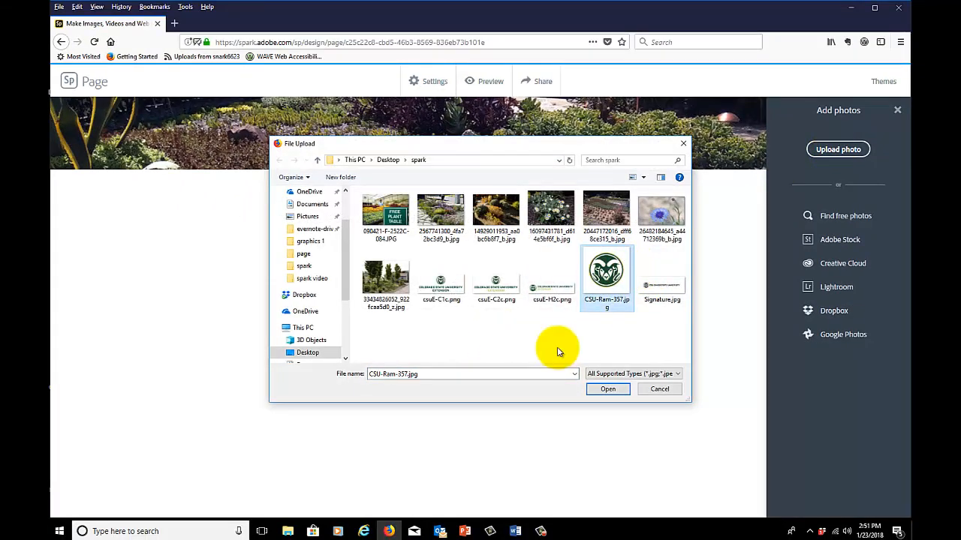
click(593, 388)
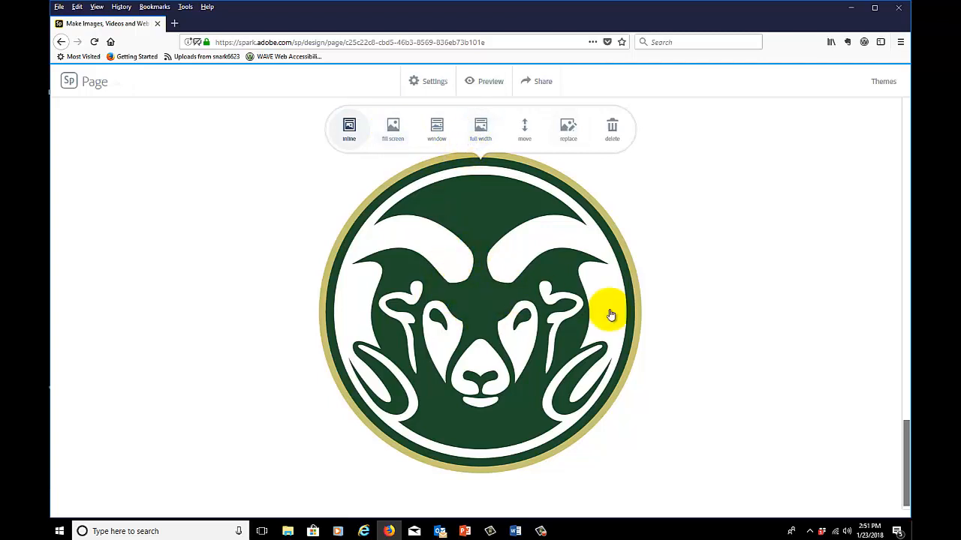
Preview the page from the title through the event details, captioned photos and video down to the El Paso County Extension button
click(489, 83)
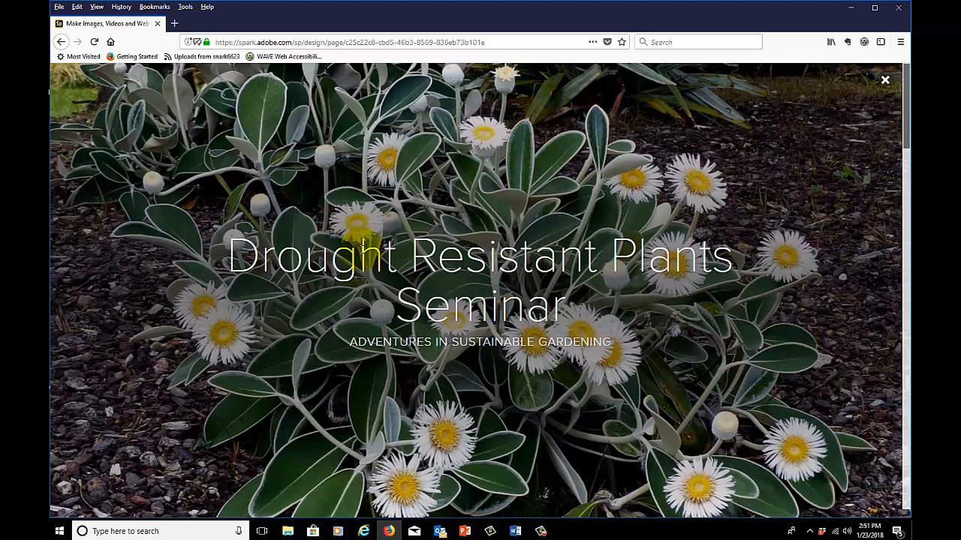
scroll(428, 292, down, 5)
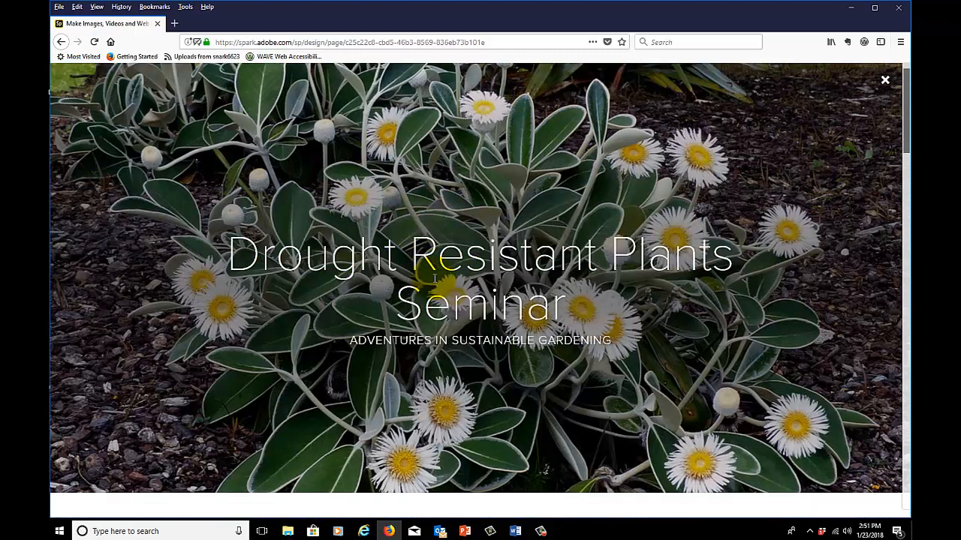
scroll(434, 282, down, 5)
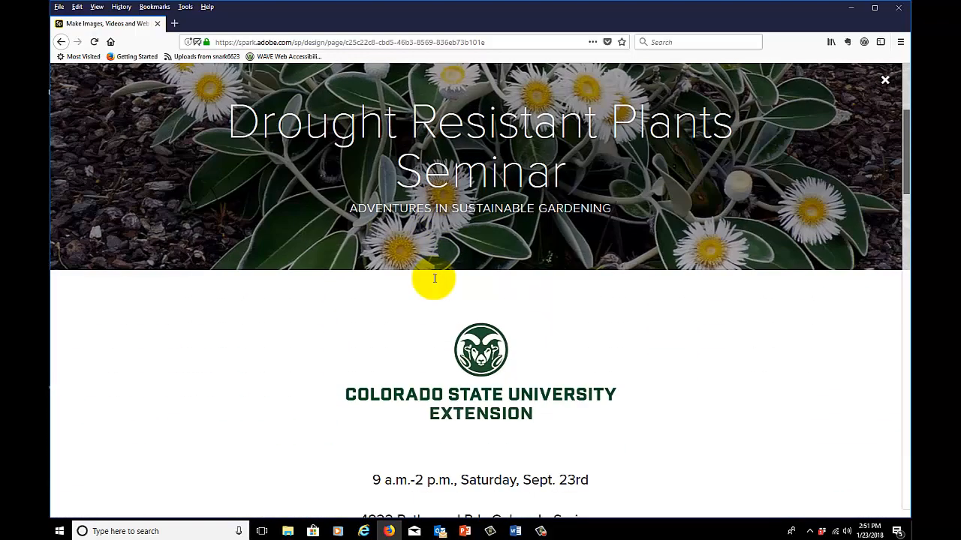
scroll(434, 281, down, 5)
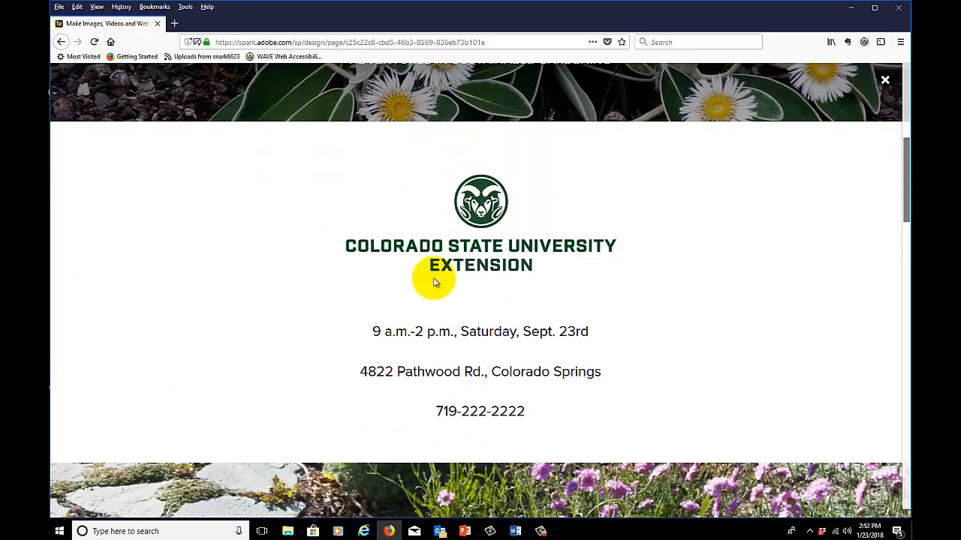
scroll(434, 282, down, 5)
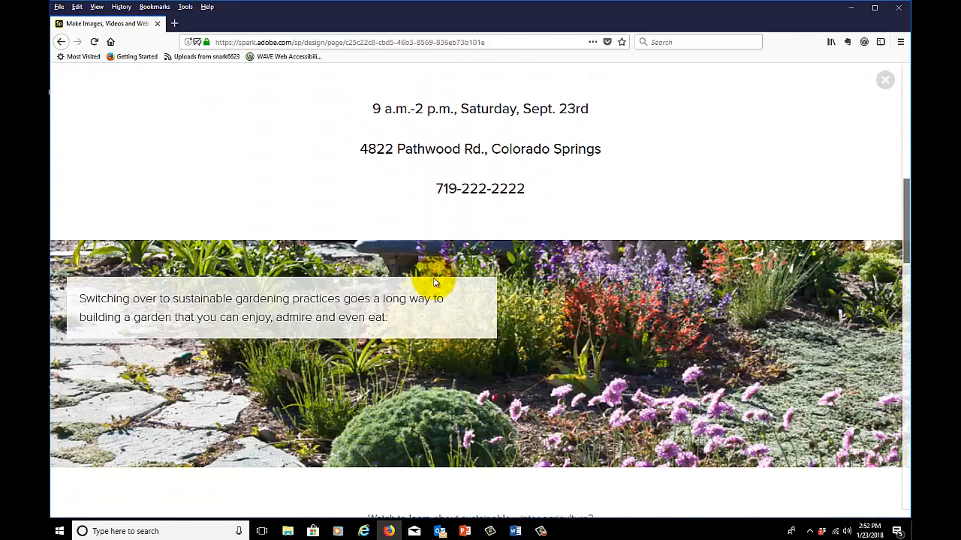
scroll(434, 282, down, 4)
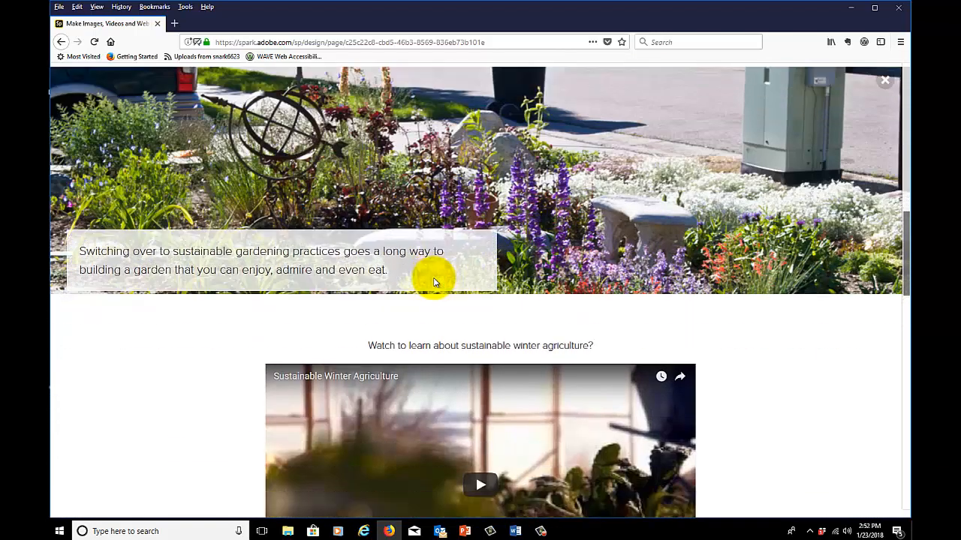
scroll(433, 281, down, 6)
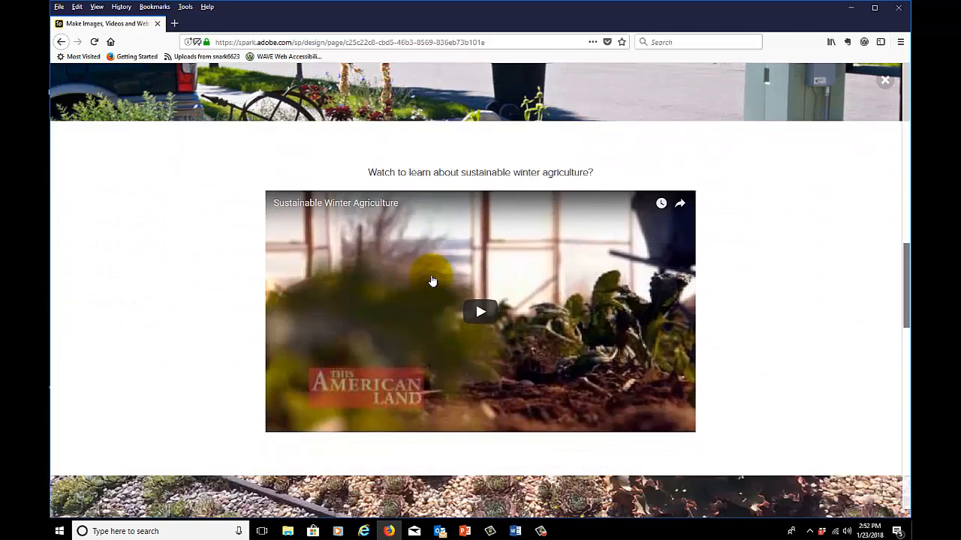
scroll(432, 280, down, 5)
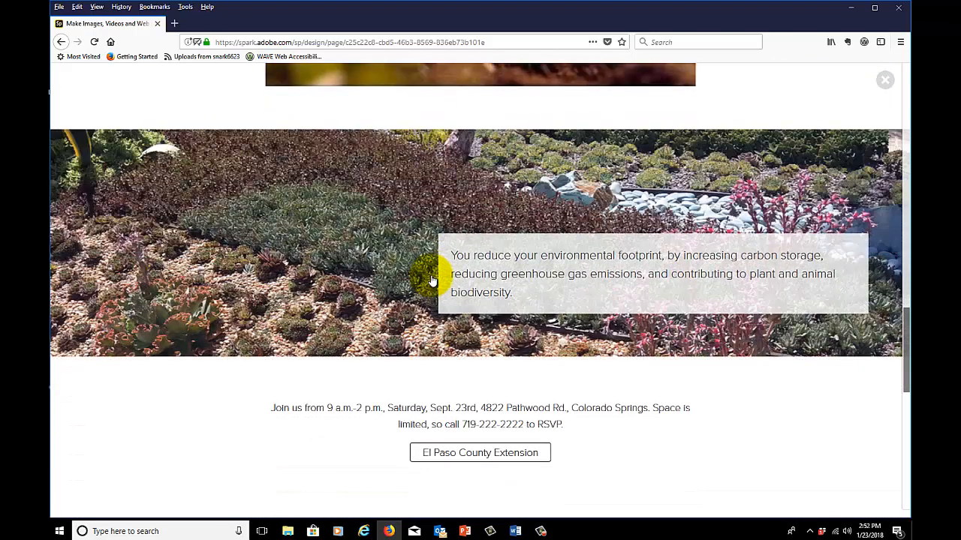
scroll(433, 281, down, 3)
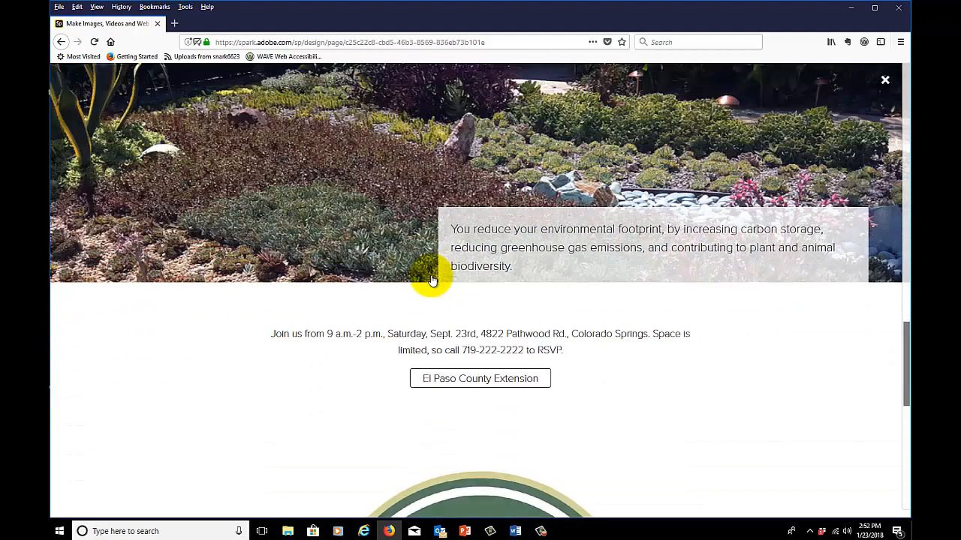
scroll(430, 282, down, 2)
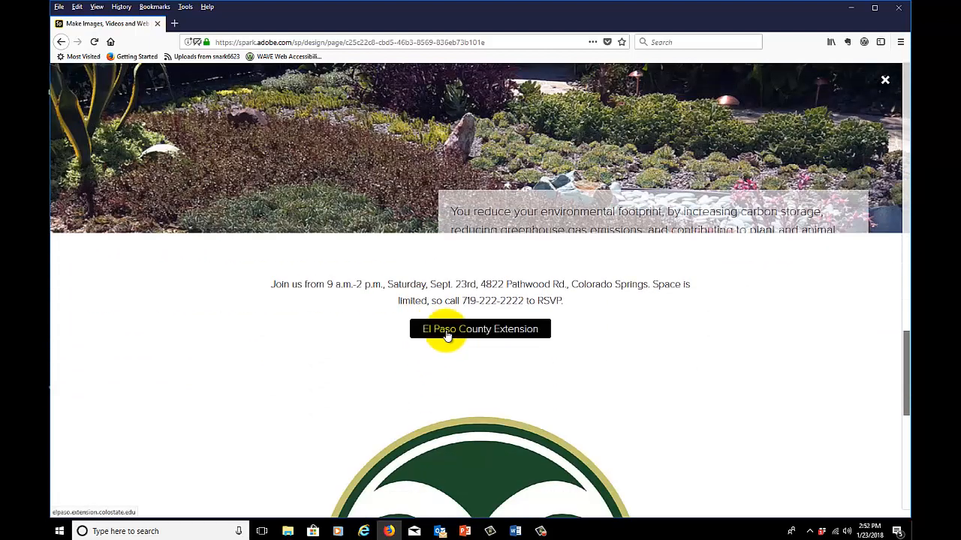
Test the El Paso County Extension link, close the website it opens, and review the previewed page down to its footer and back to the title
click(447, 336)
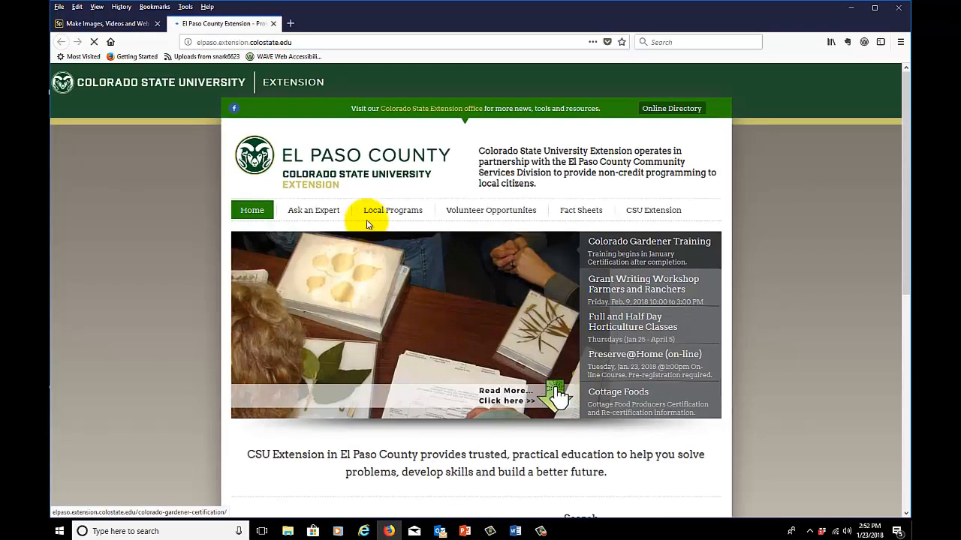
click(273, 23)
scroll(464, 391, down, 5)
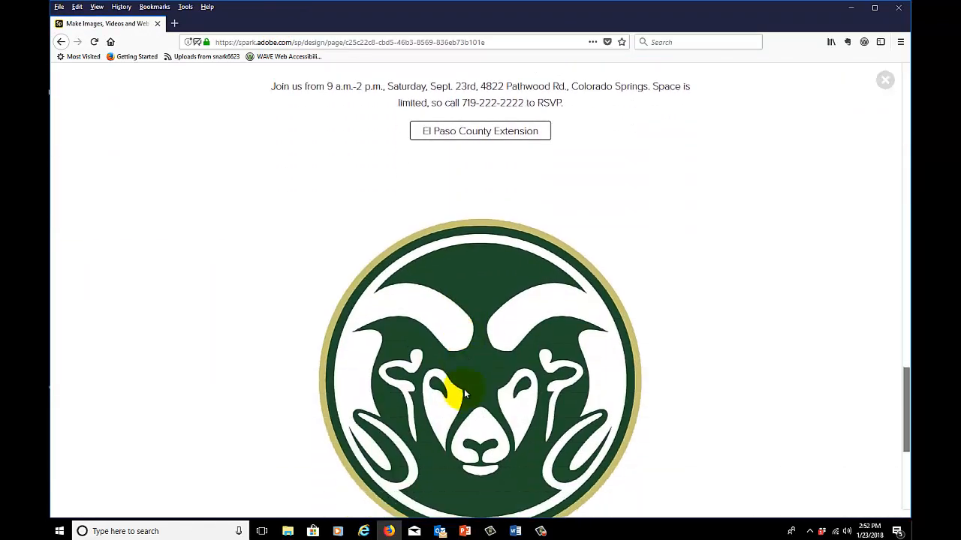
scroll(464, 392, down, 2)
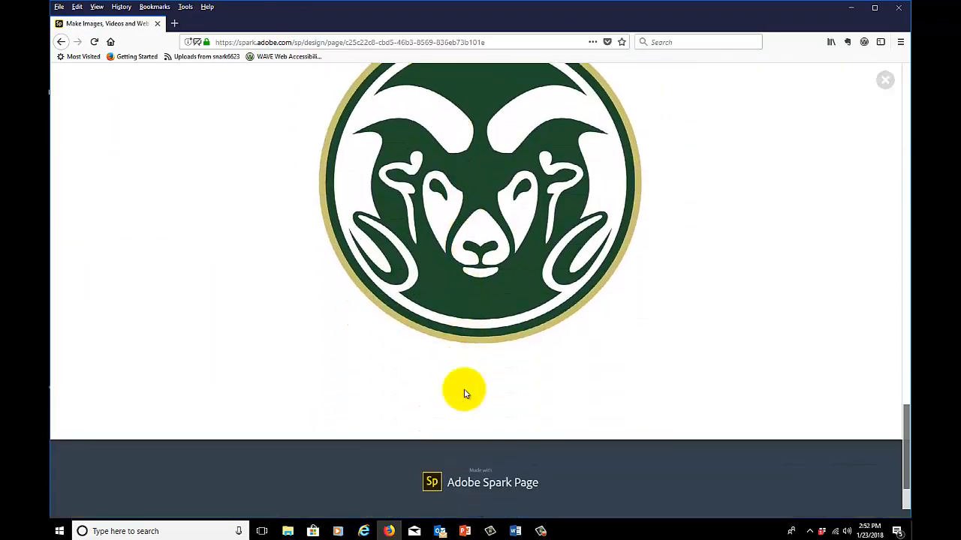
scroll(463, 393, up, 10)
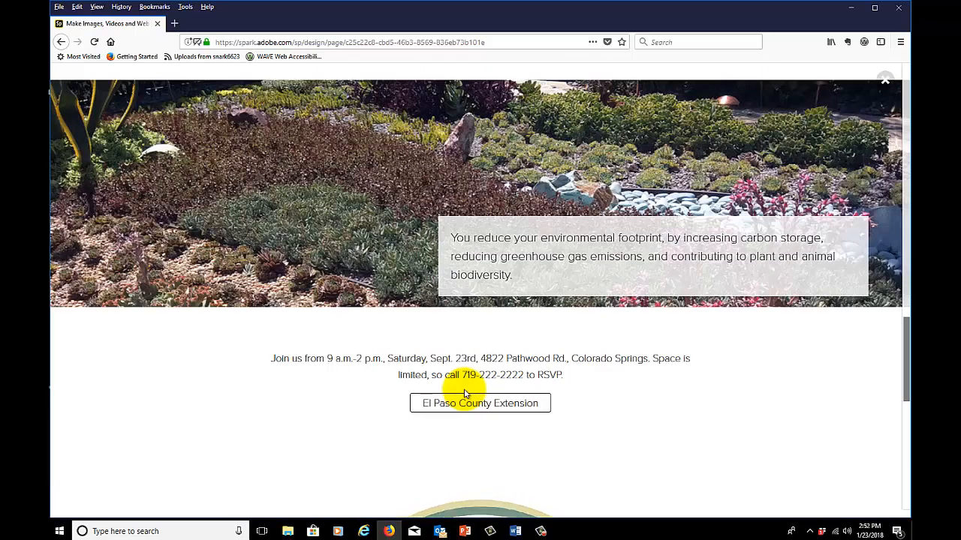
scroll(465, 393, up, 10)
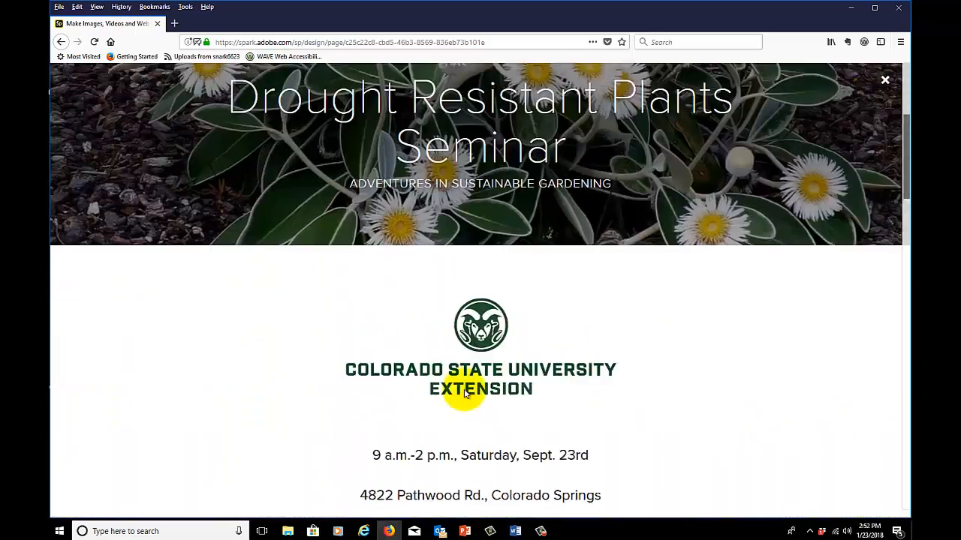
scroll(464, 392, up, 2)
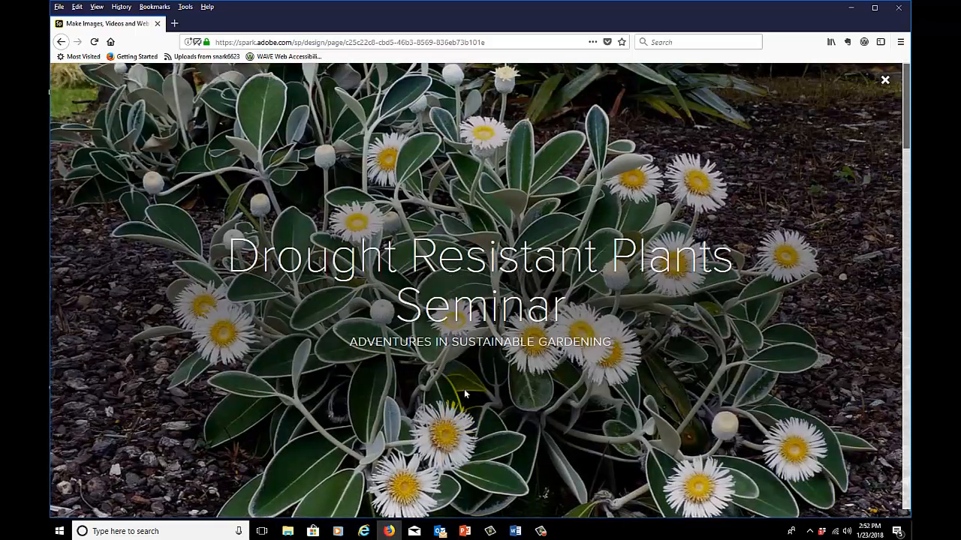